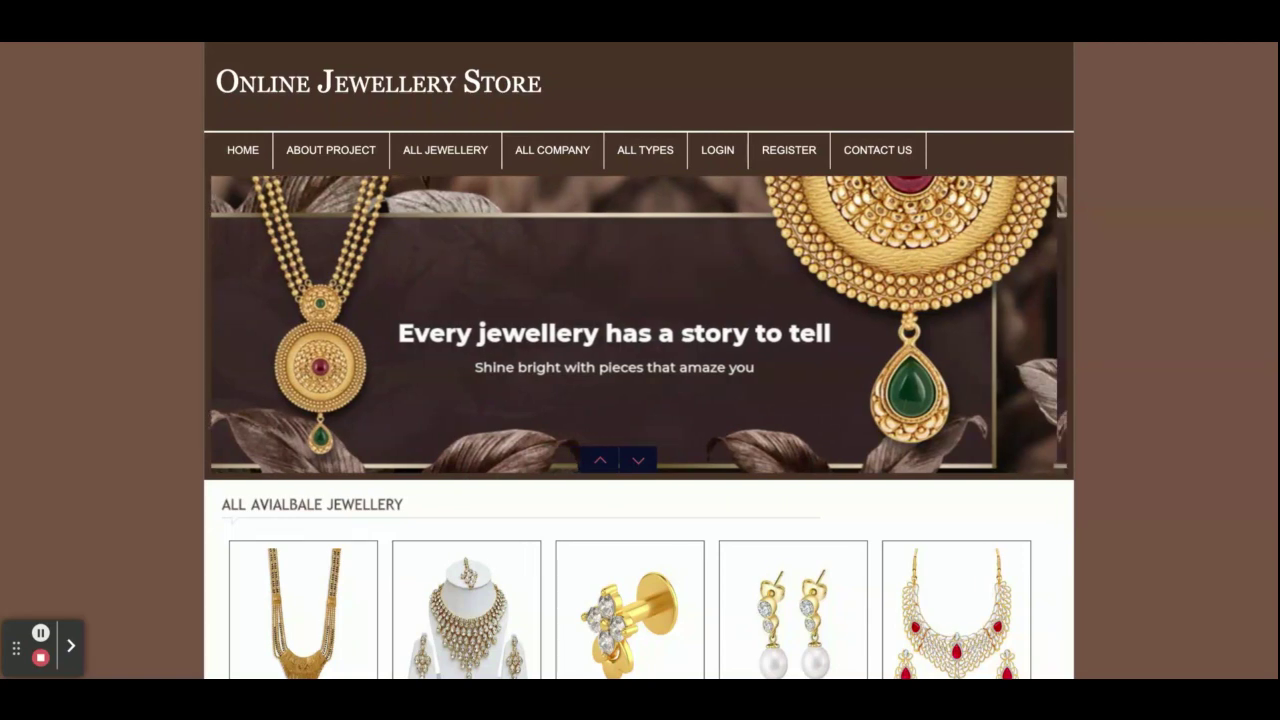
Scroll through the home page's ten-item jewellery grid down to the footer
scroll(161, 504, down, 4)
scroll(161, 504, up, 1)
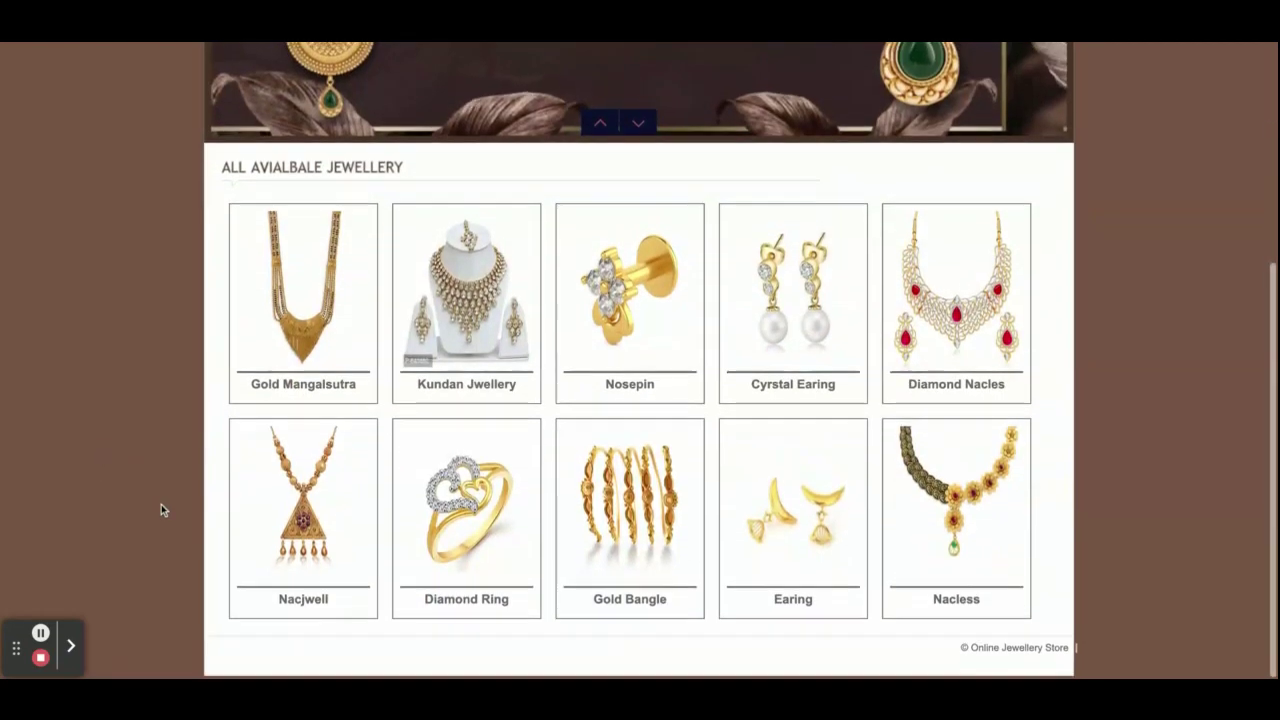
scroll(161, 504, up, 3)
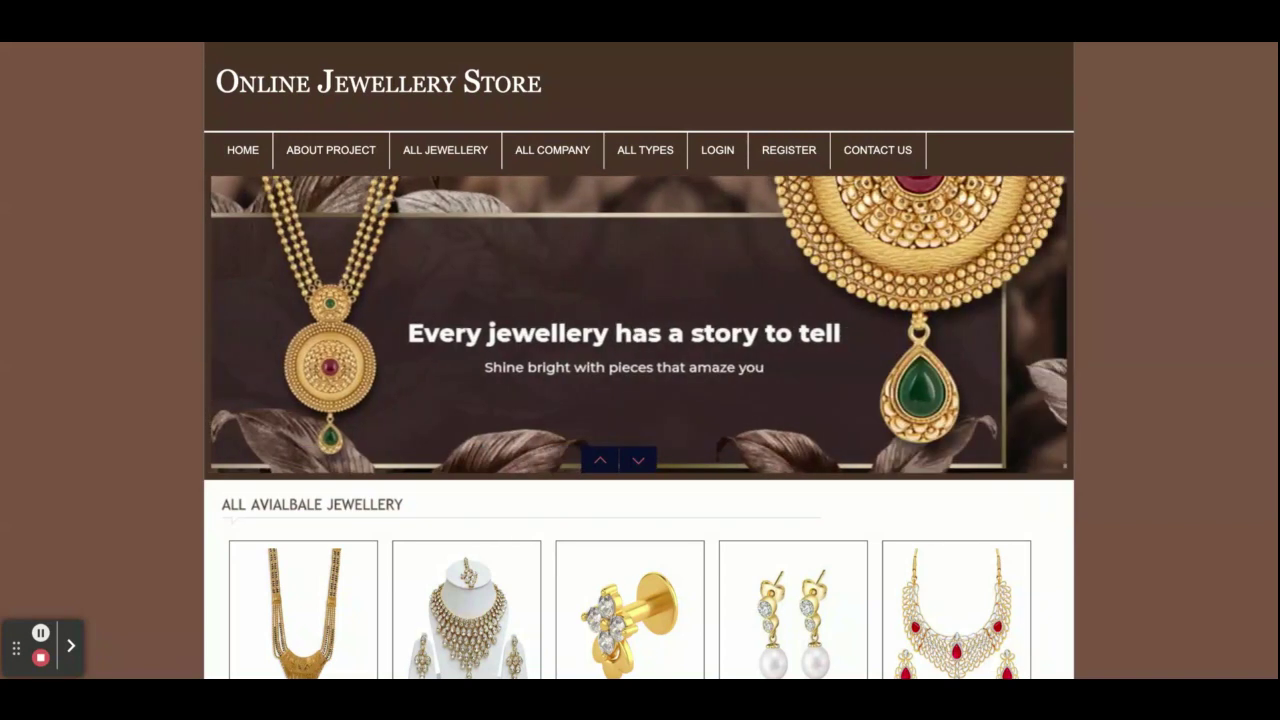
scroll(640, 400, down, 3)
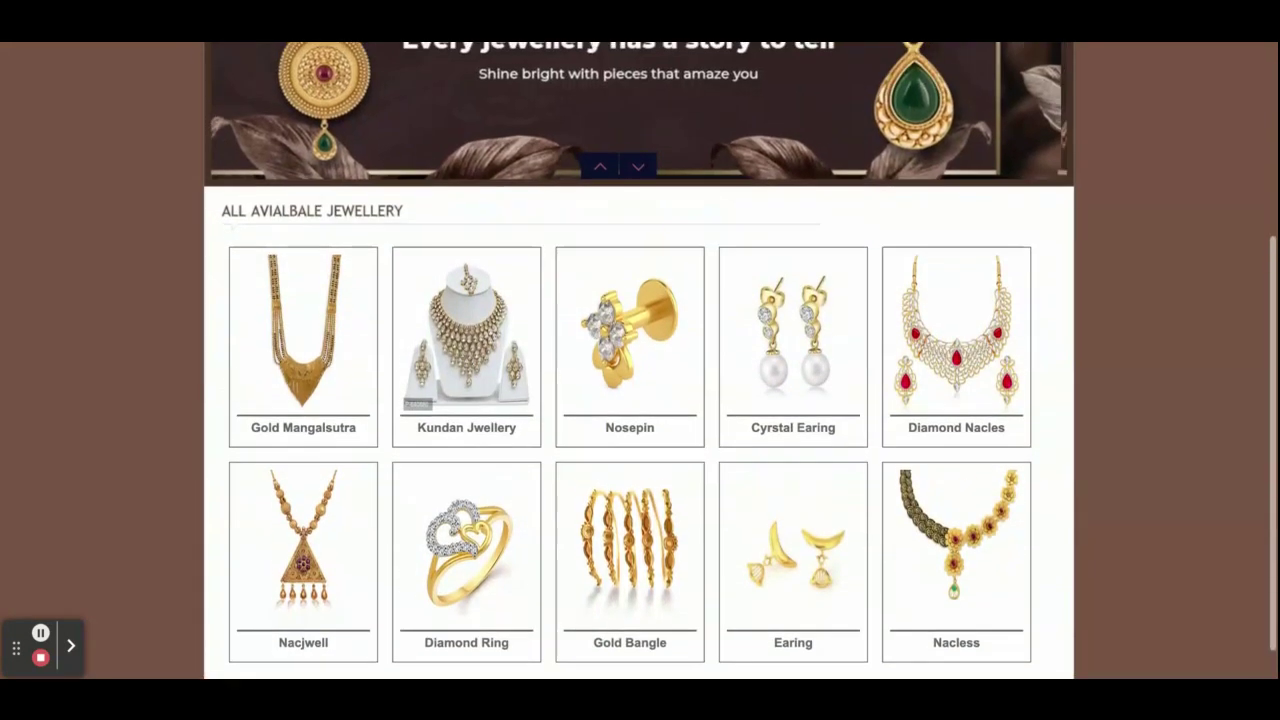
scroll(270, 360, down, 1)
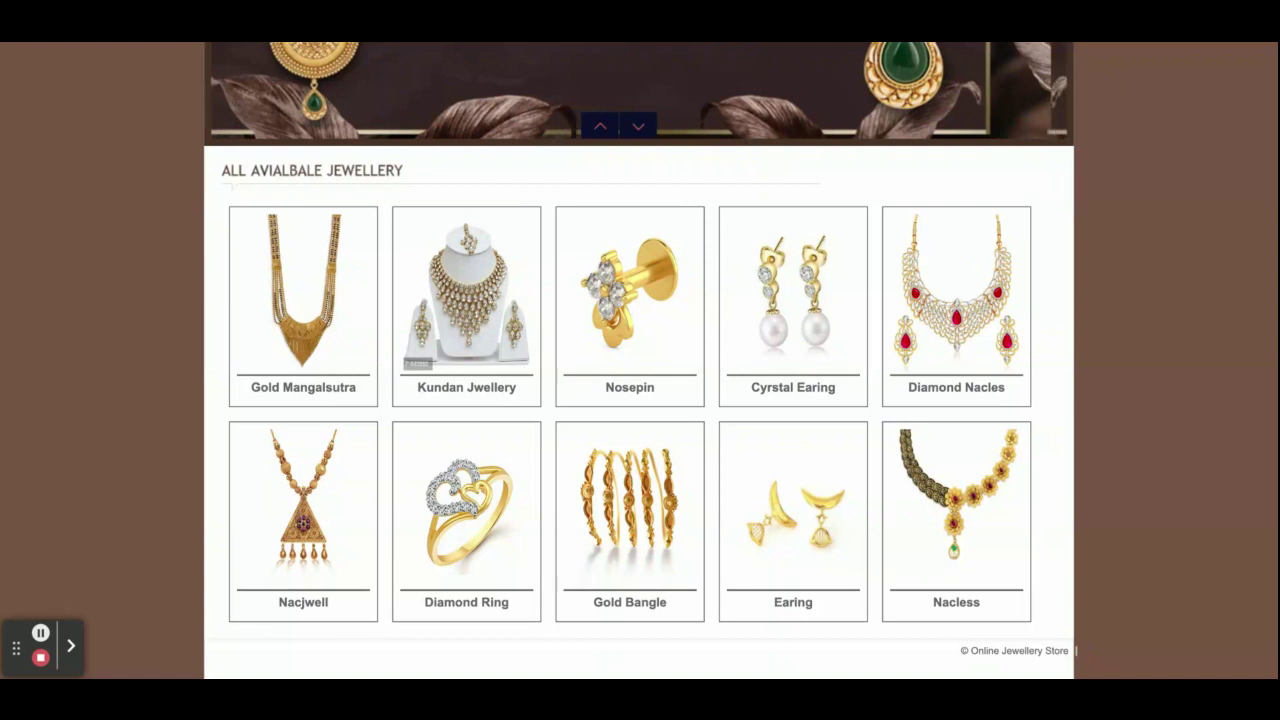
Open the Gold Mangalsutra details page and scroll through its related items
click(334, 326)
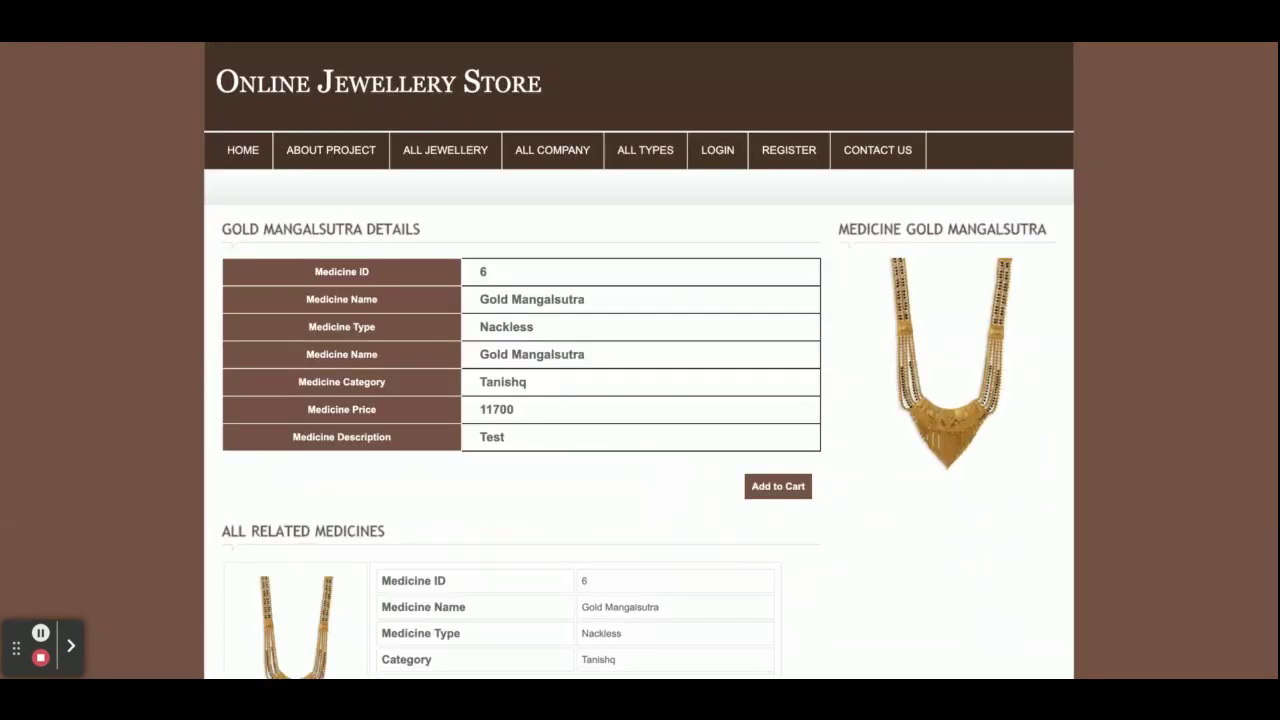
scroll(365, 378, down, 2)
scroll(365, 378, down, 2)
scroll(365, 378, up, 4)
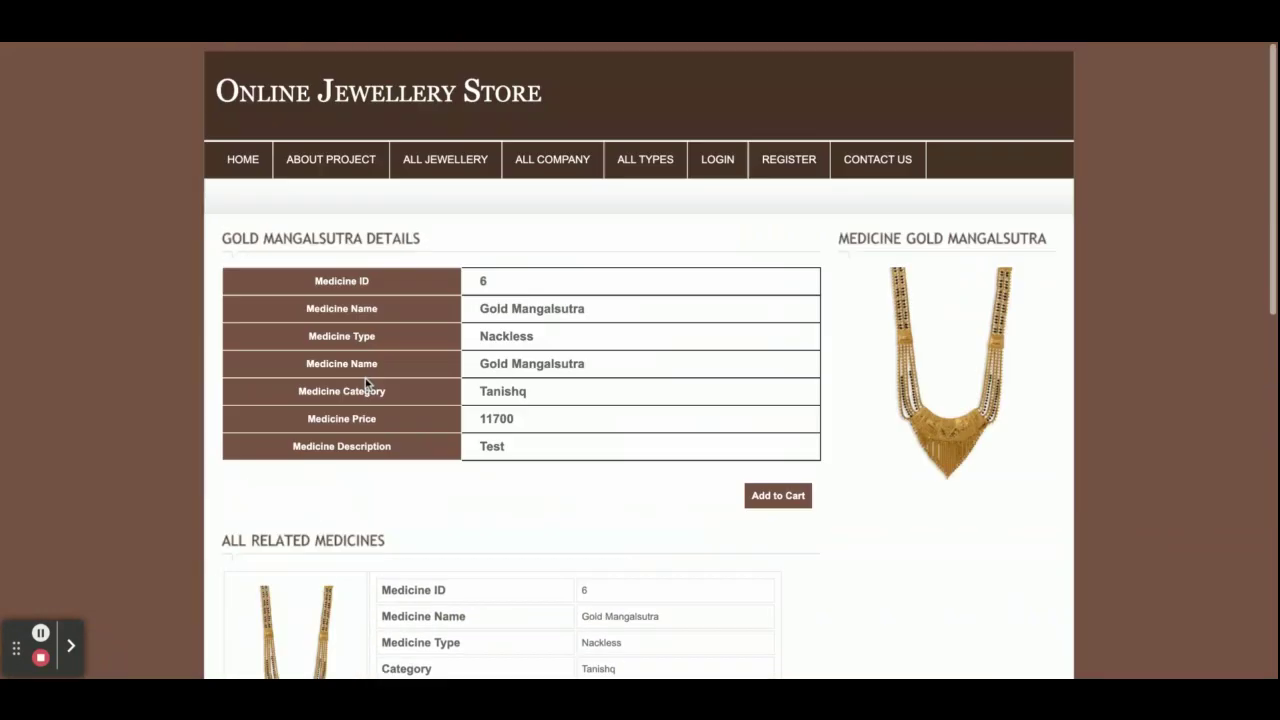
scroll(365, 378, down, 3)
Finish reviewing related items and add the Gold Mangalsutra to the cart, which prompts login
scroll(365, 378, down, 3)
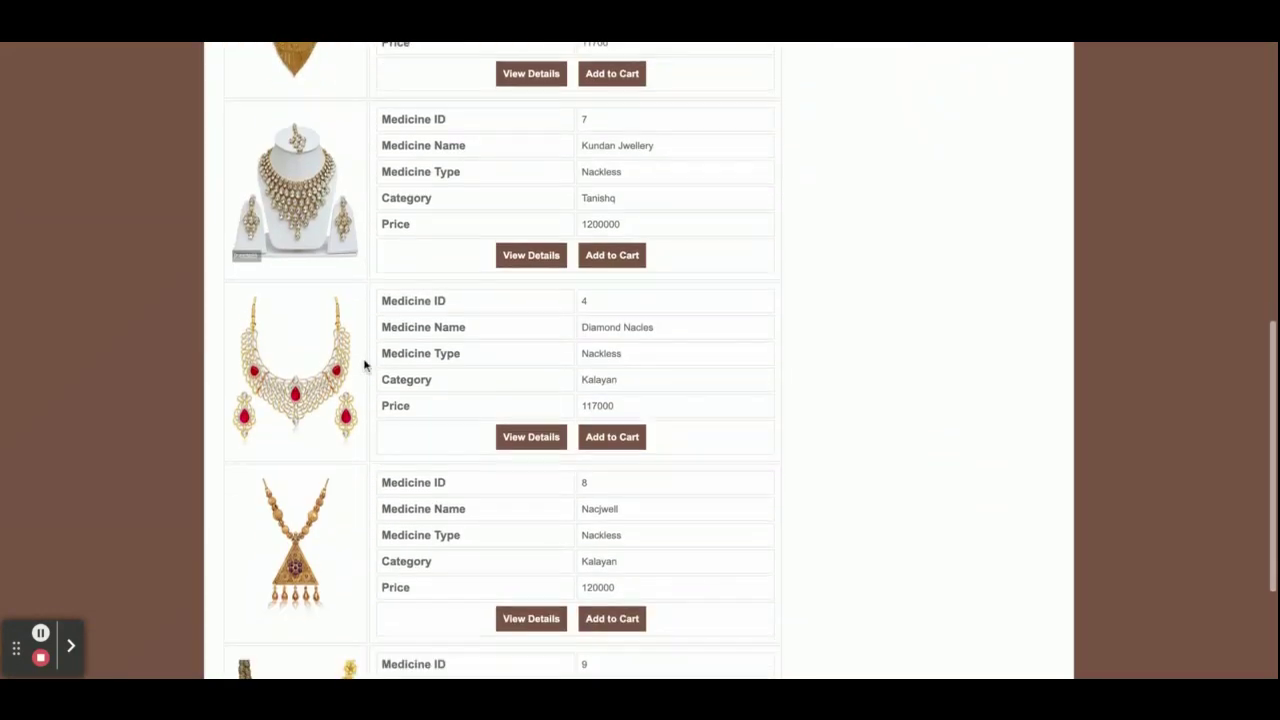
scroll(351, 577, down, 2)
scroll(351, 577, up, 1)
scroll(353, 578, up, 7)
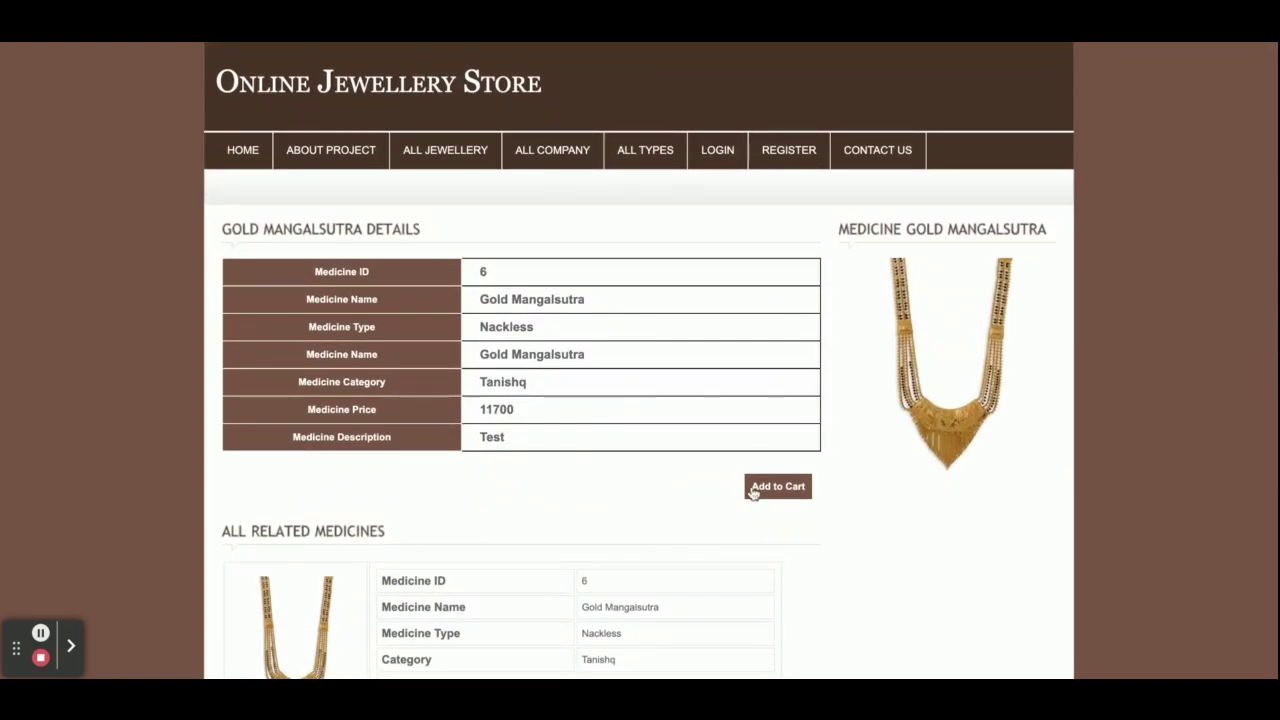
click(753, 489)
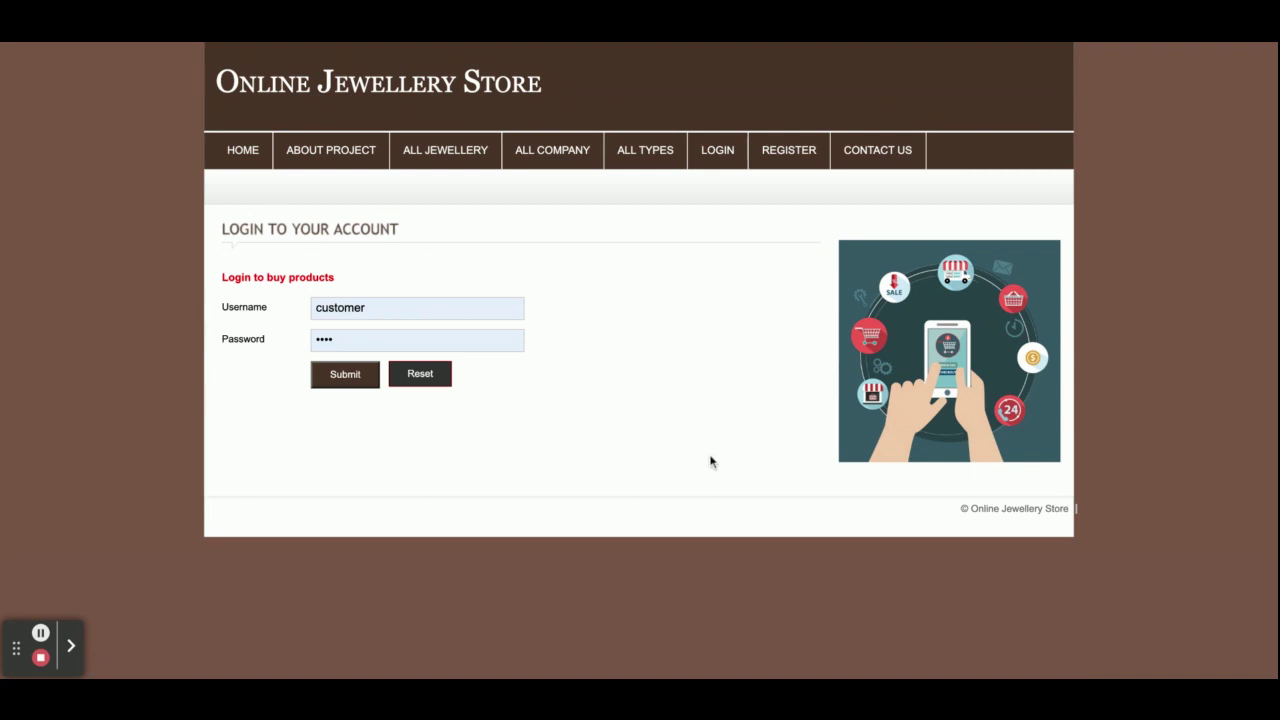
click(348, 163)
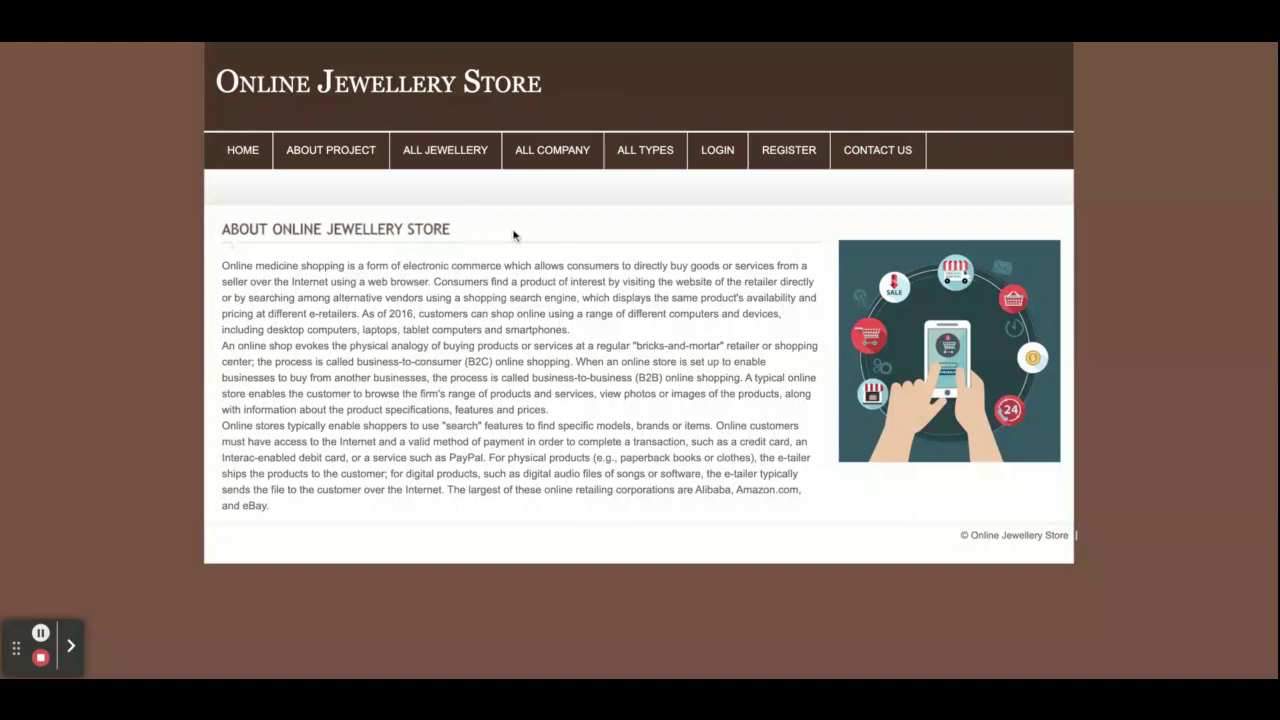
click(453, 143)
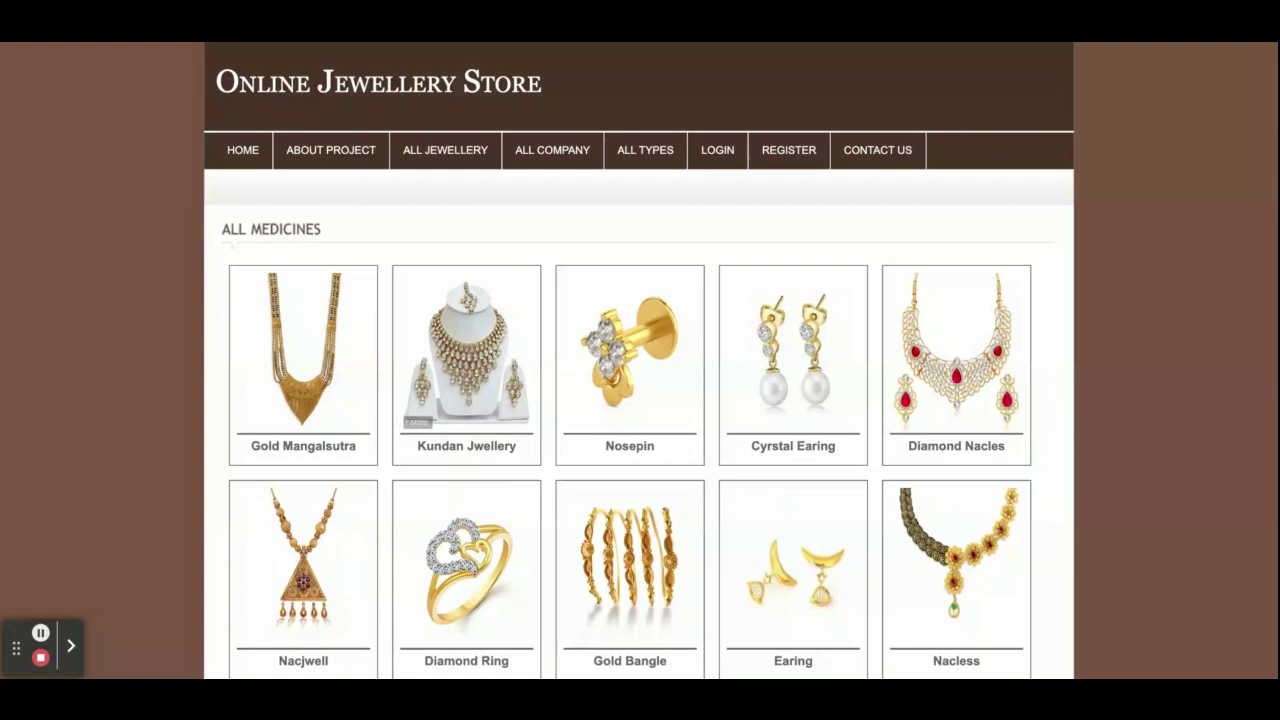
scroll(531, 249, down, 1)
scroll(531, 249, up, 1)
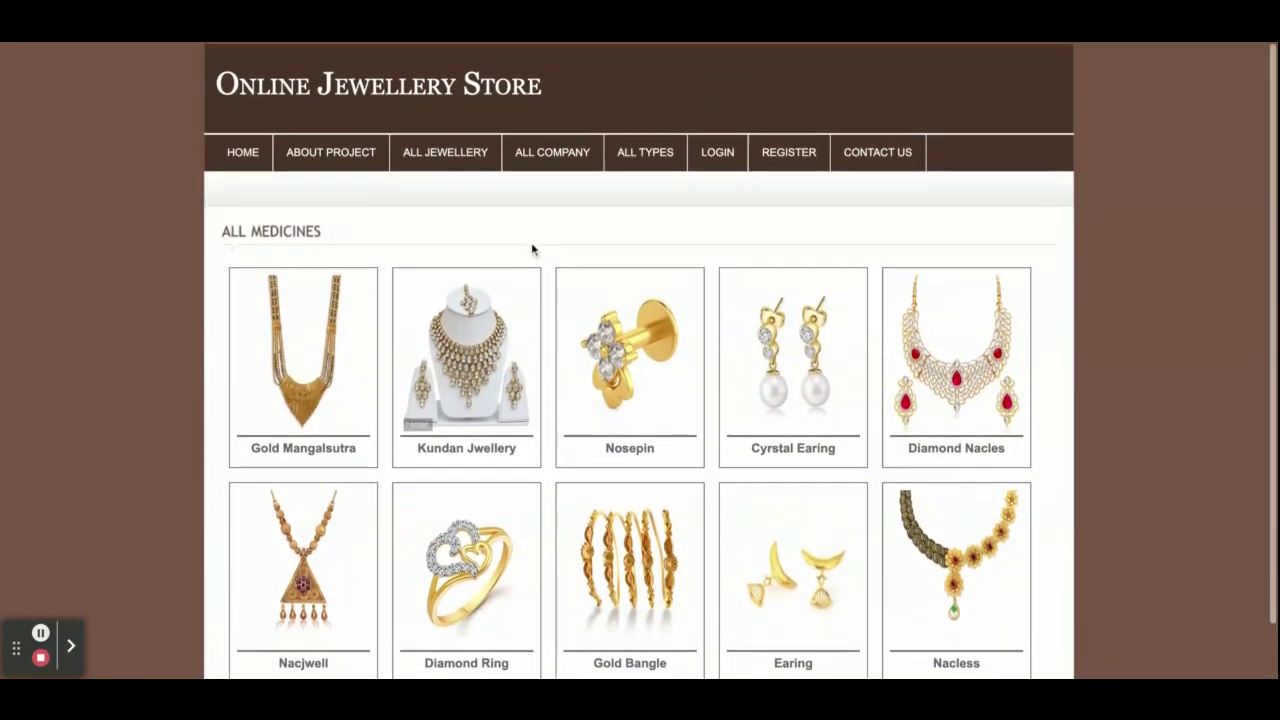
click(562, 158)
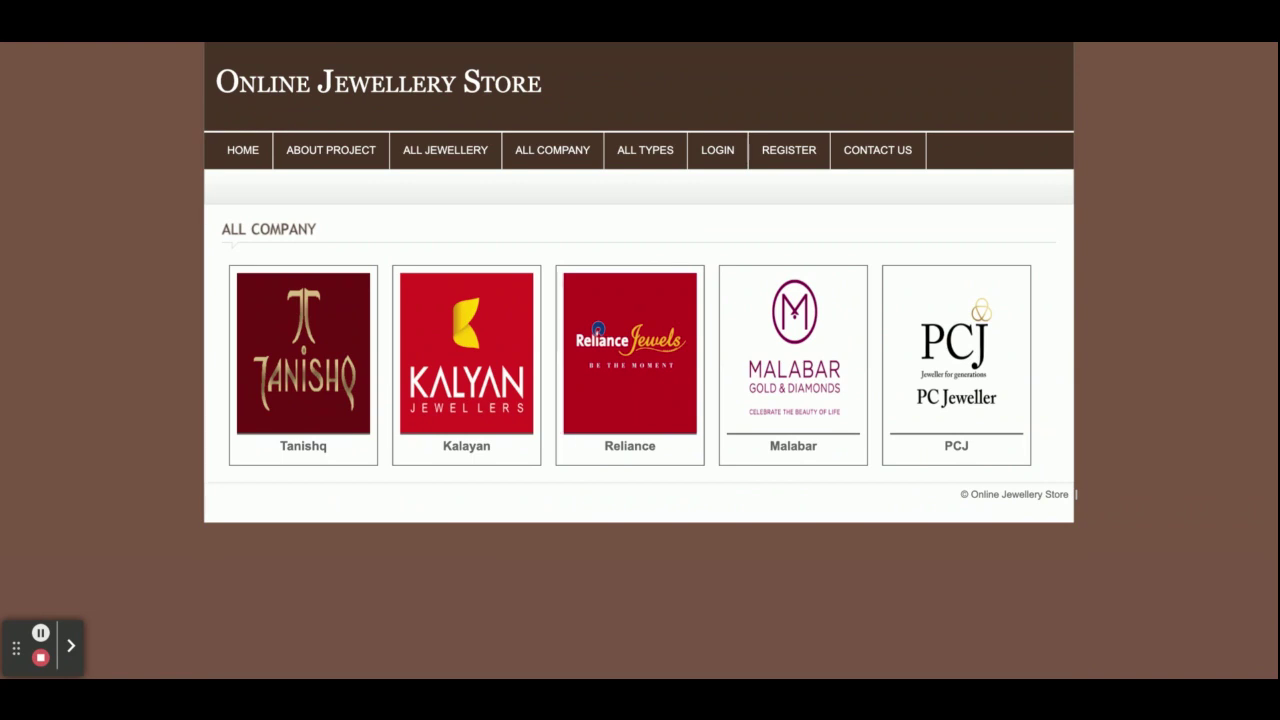
click(617, 370)
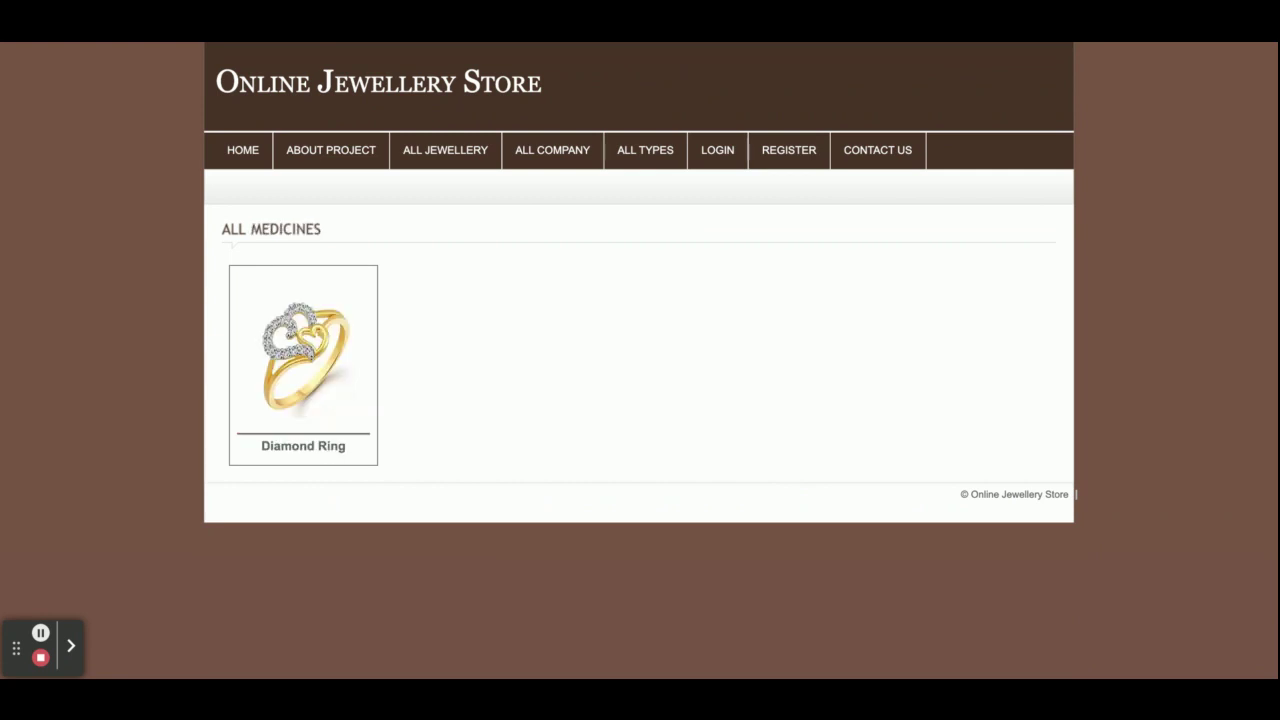
click(651, 149)
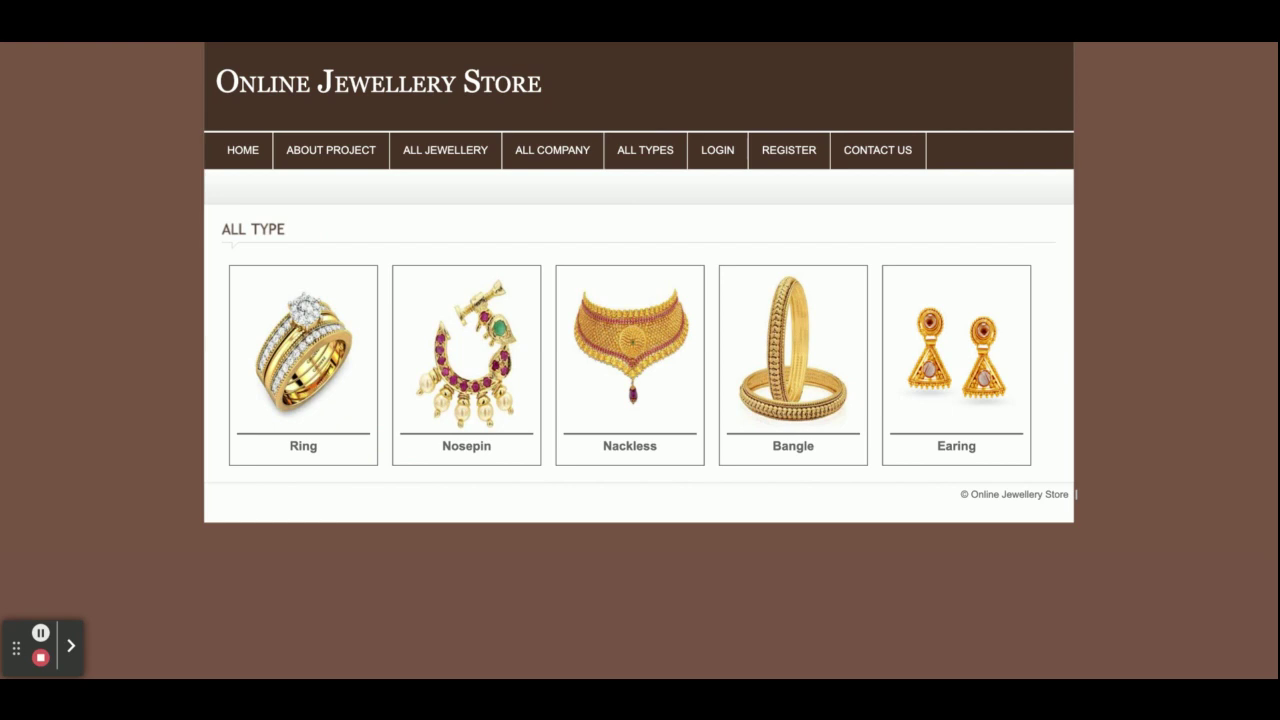
click(958, 380)
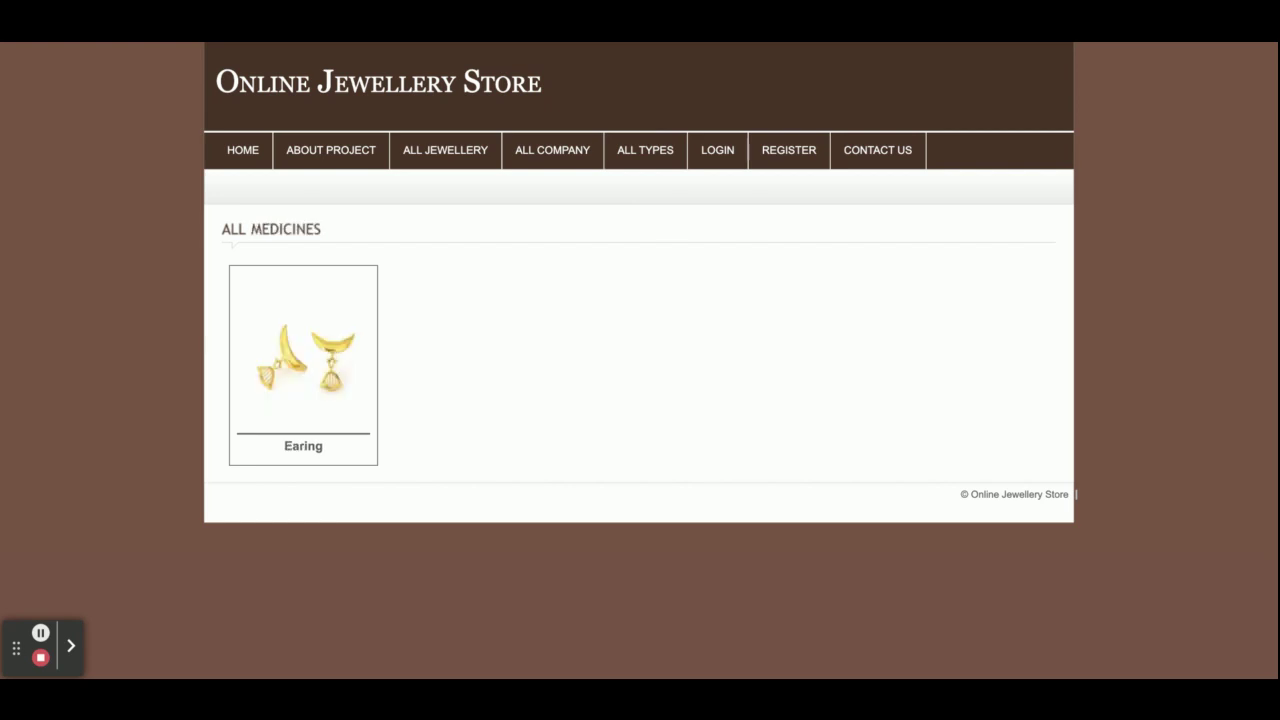
click(740, 155)
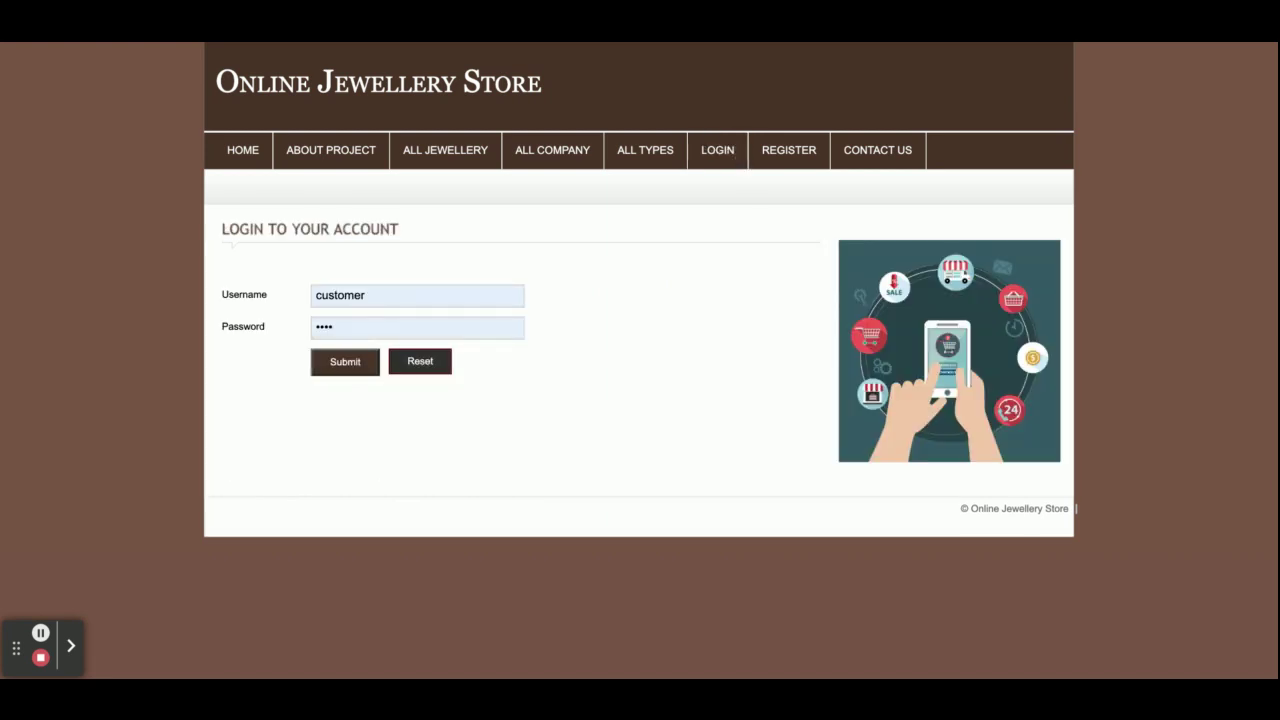
click(783, 158)
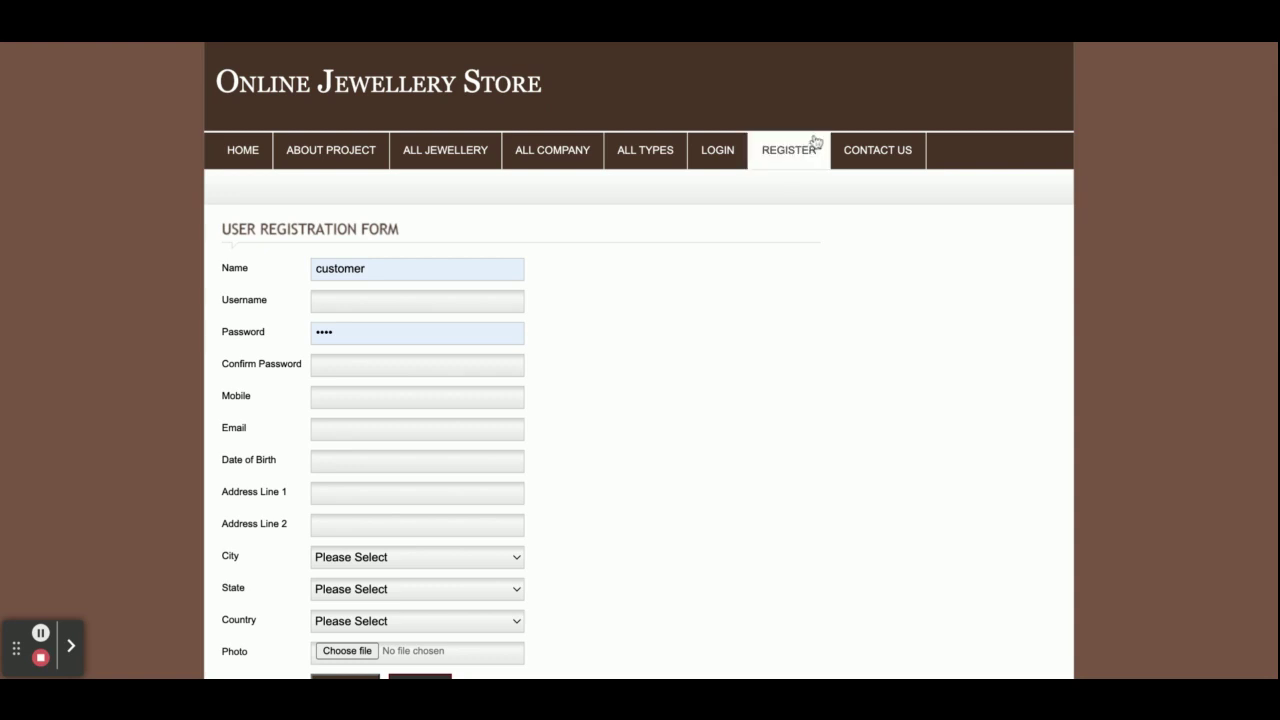
click(880, 157)
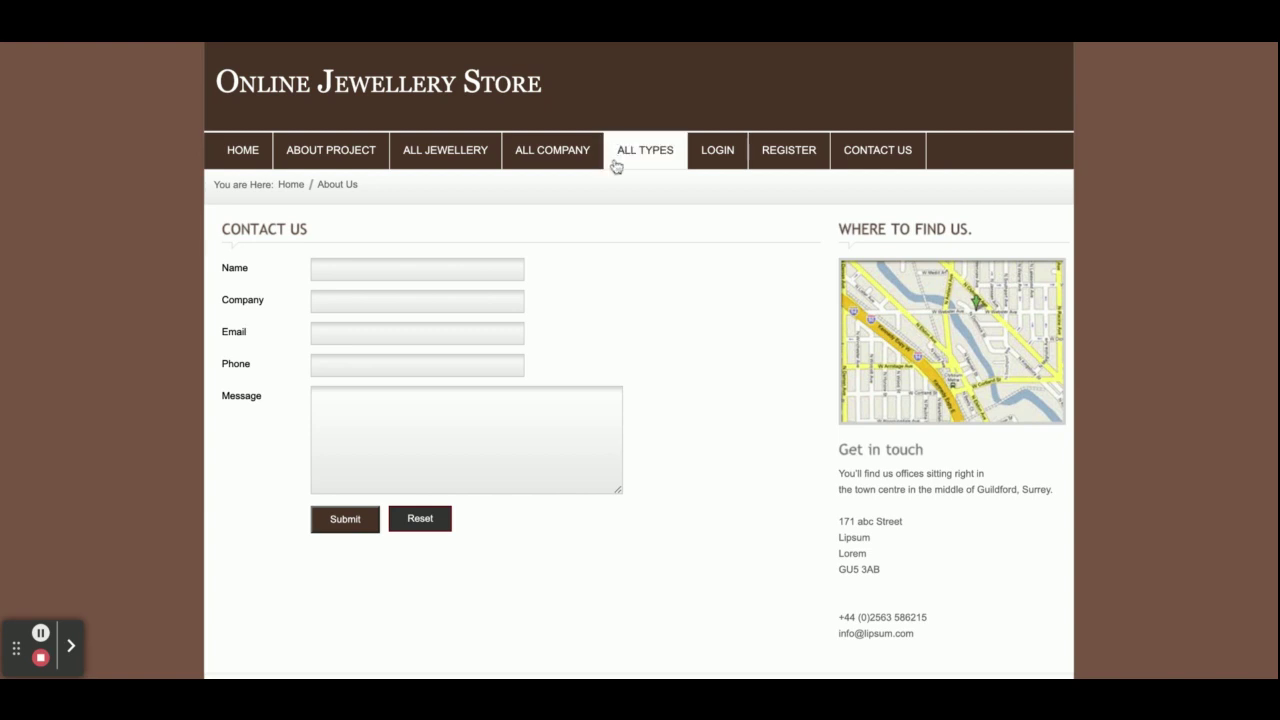
click(740, 151)
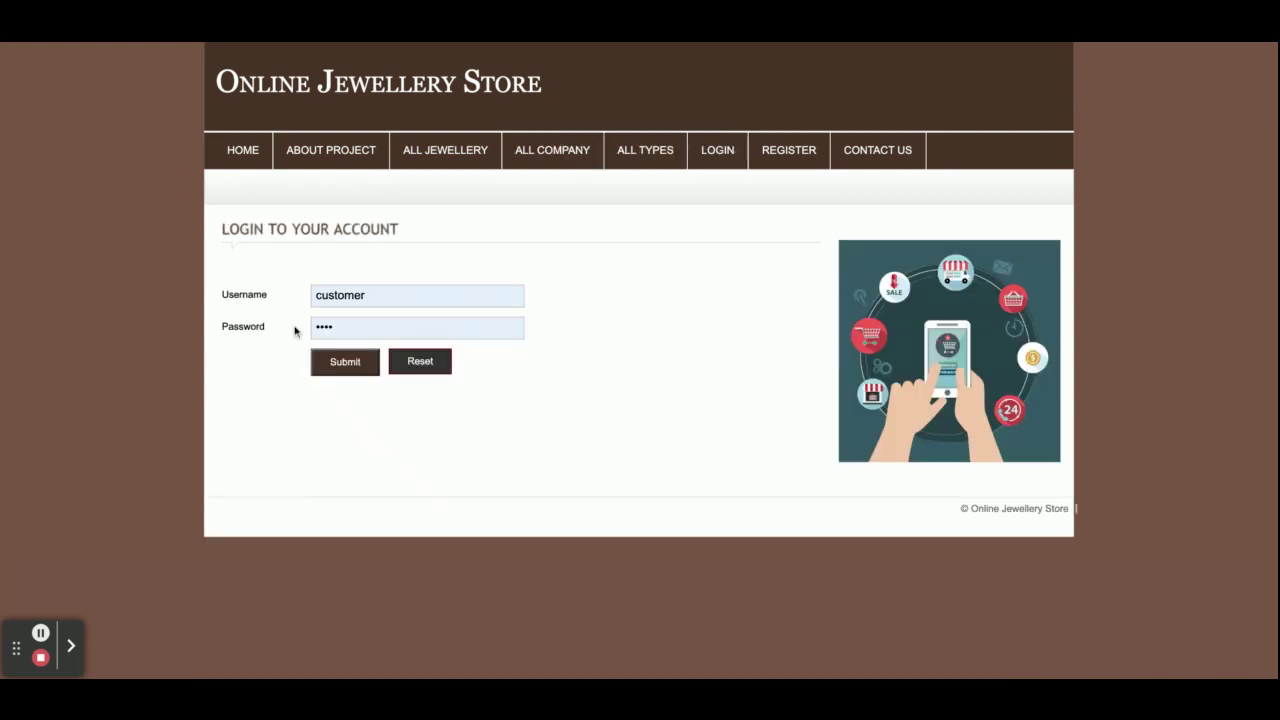
Sign in, view order 7 in the order history, then the account details and change-password page
click(365, 364)
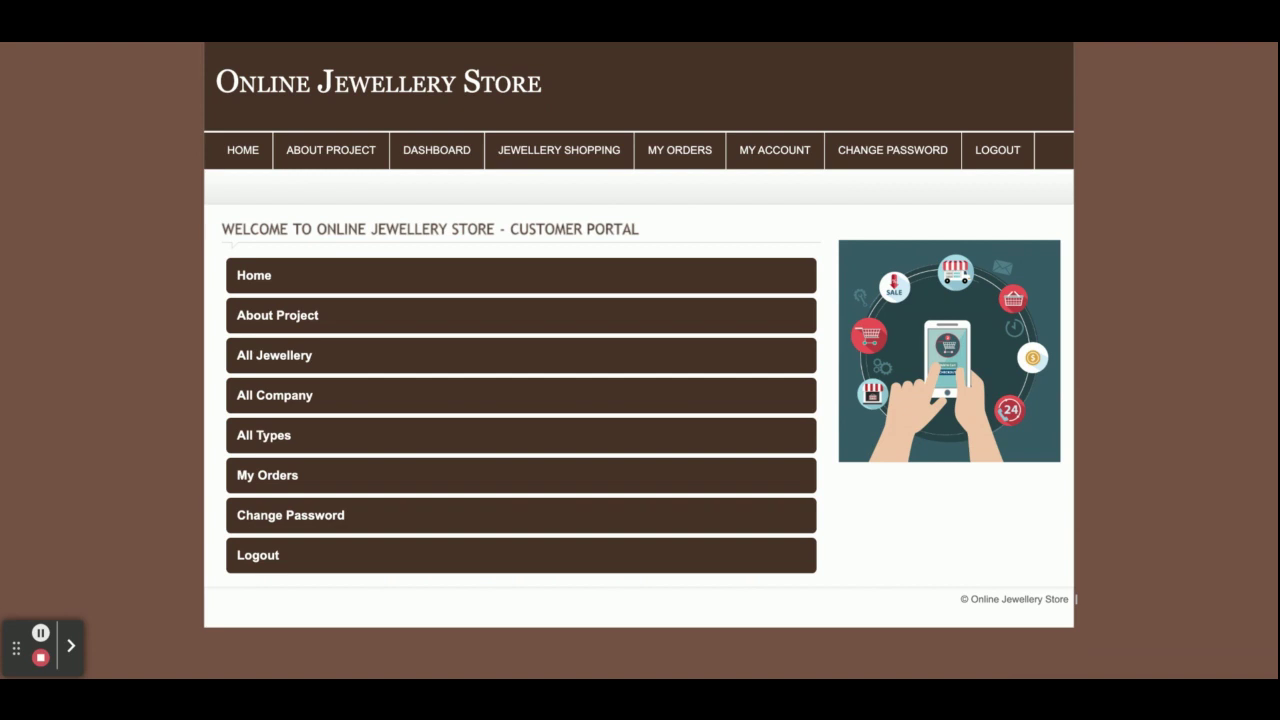
click(675, 145)
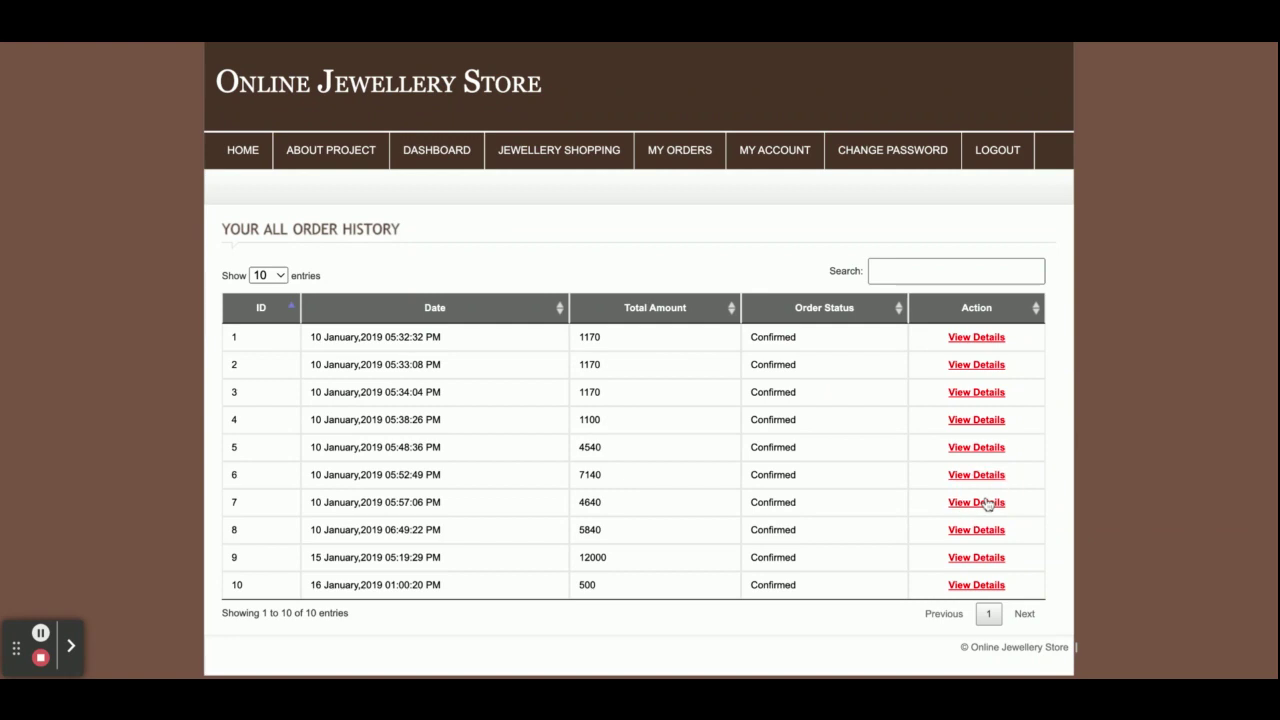
click(987, 504)
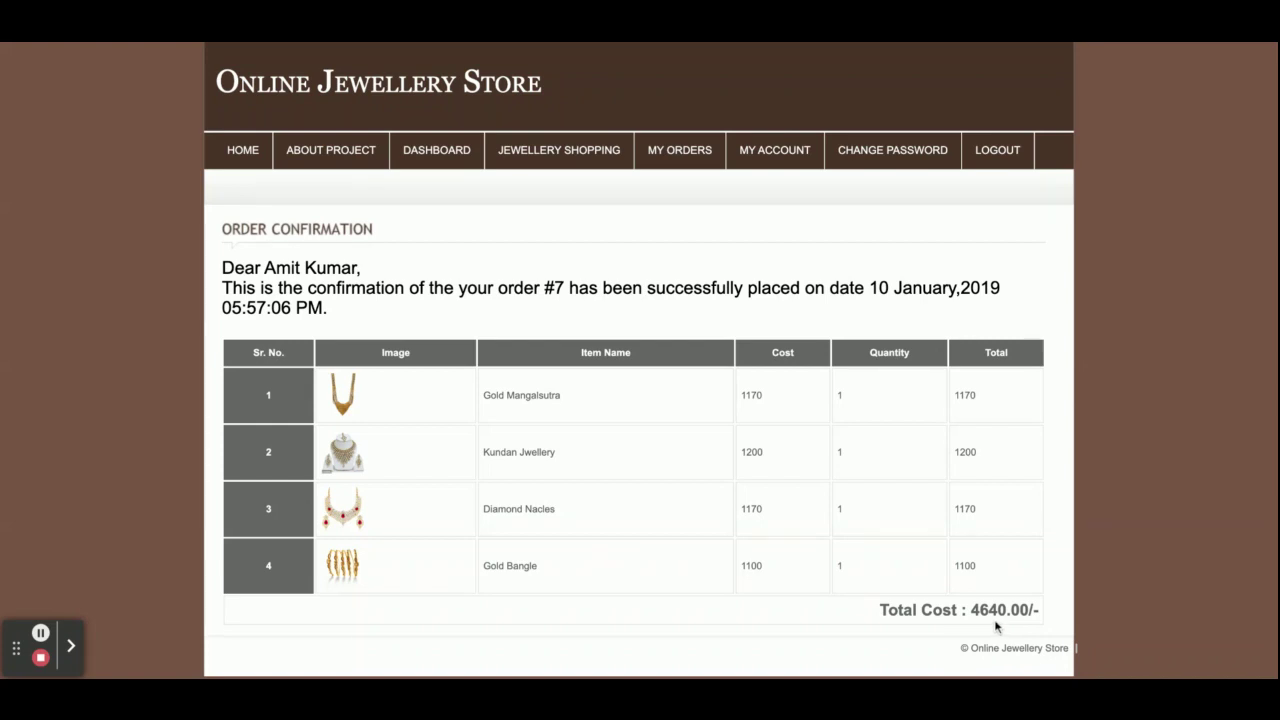
click(779, 155)
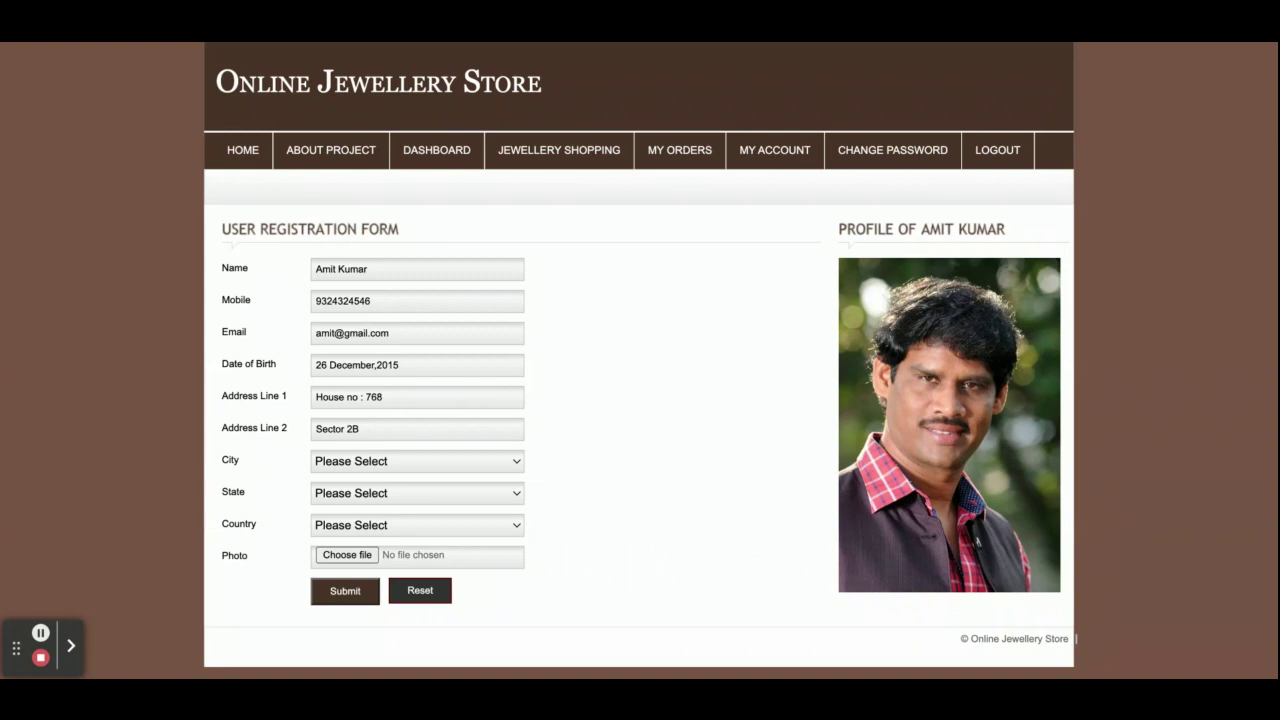
click(887, 152)
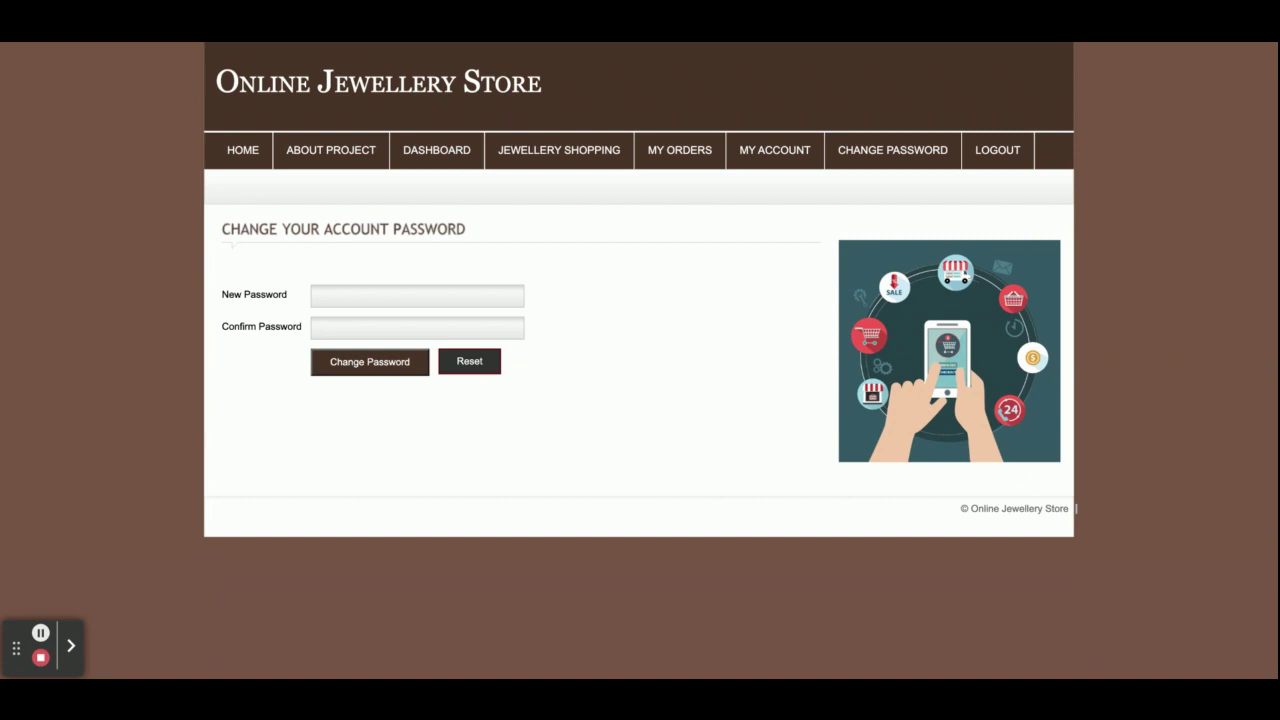
mouse_move(559, 150)
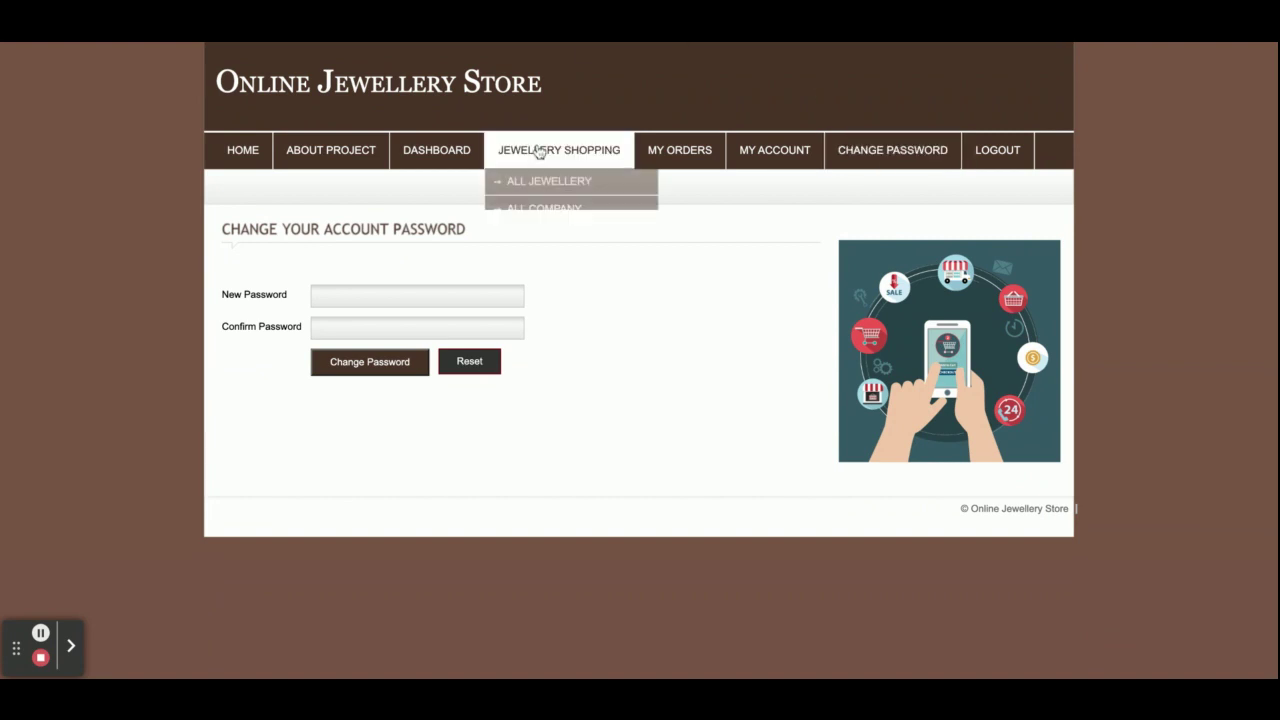
Add Gold Mangalsutra and Cyrstal Earing to the cart from the All Jewellery catalogue
click(549, 196)
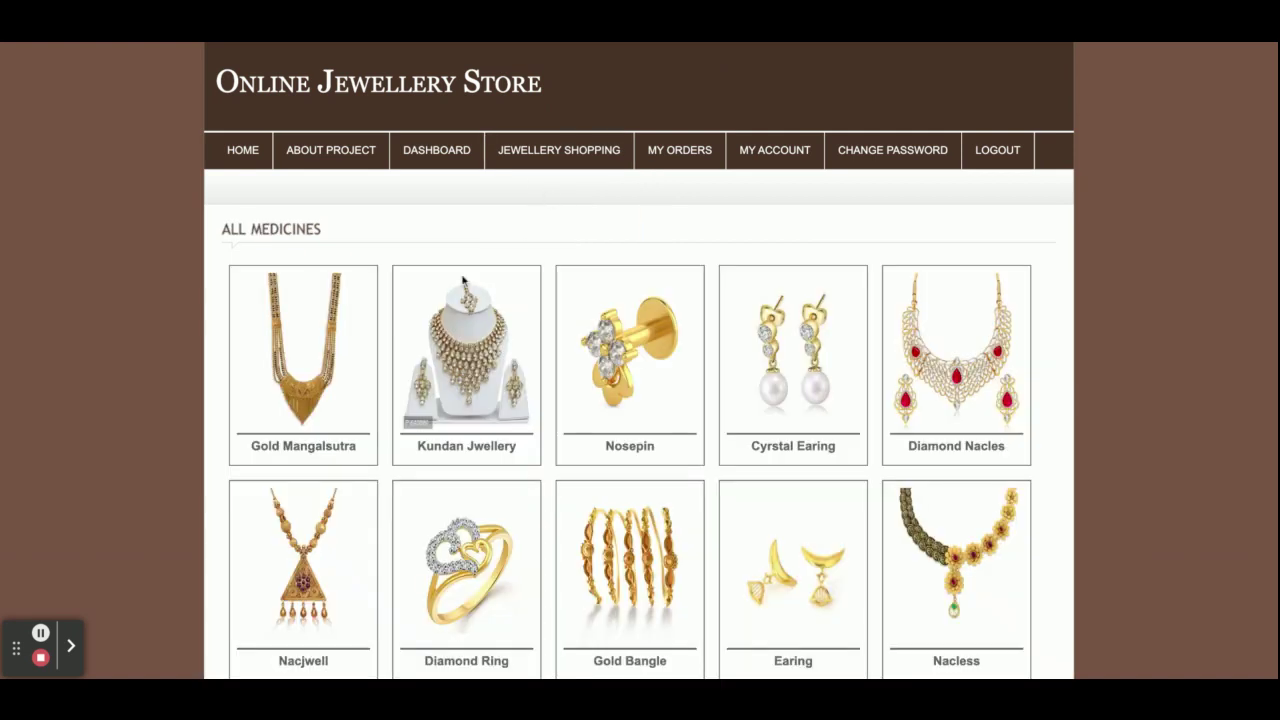
click(327, 354)
click(793, 486)
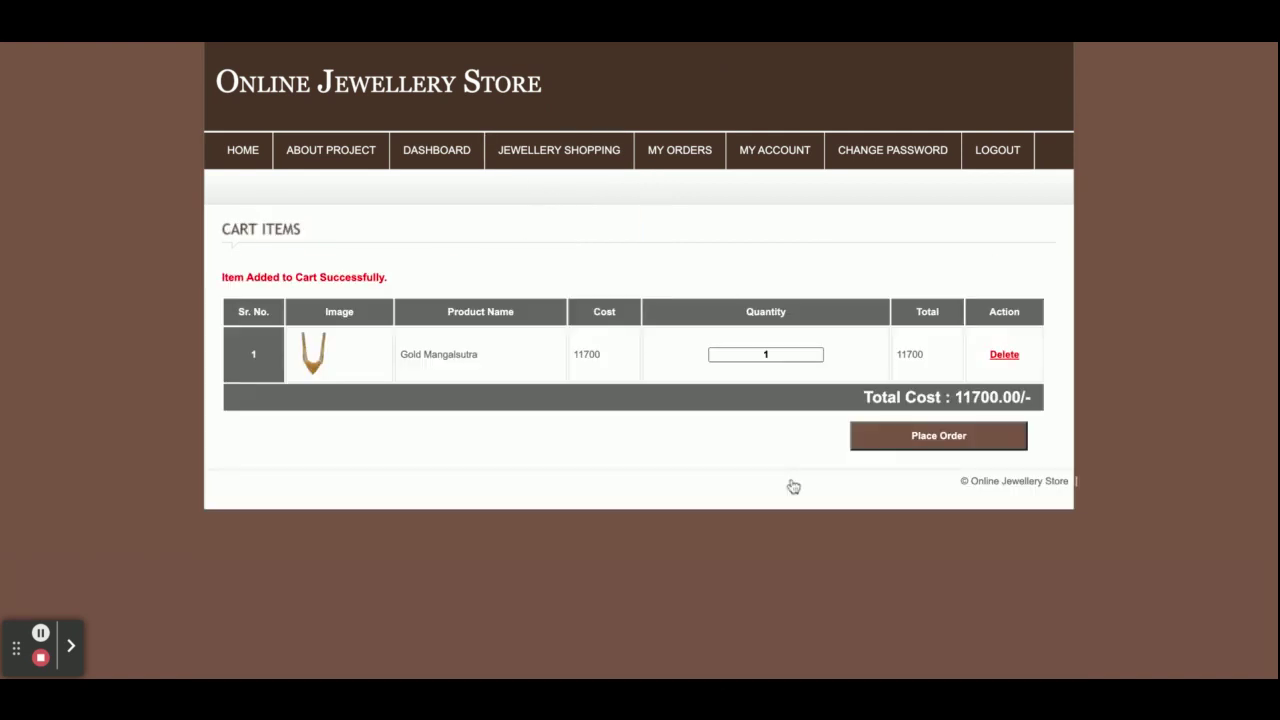
mouse_move(559, 150)
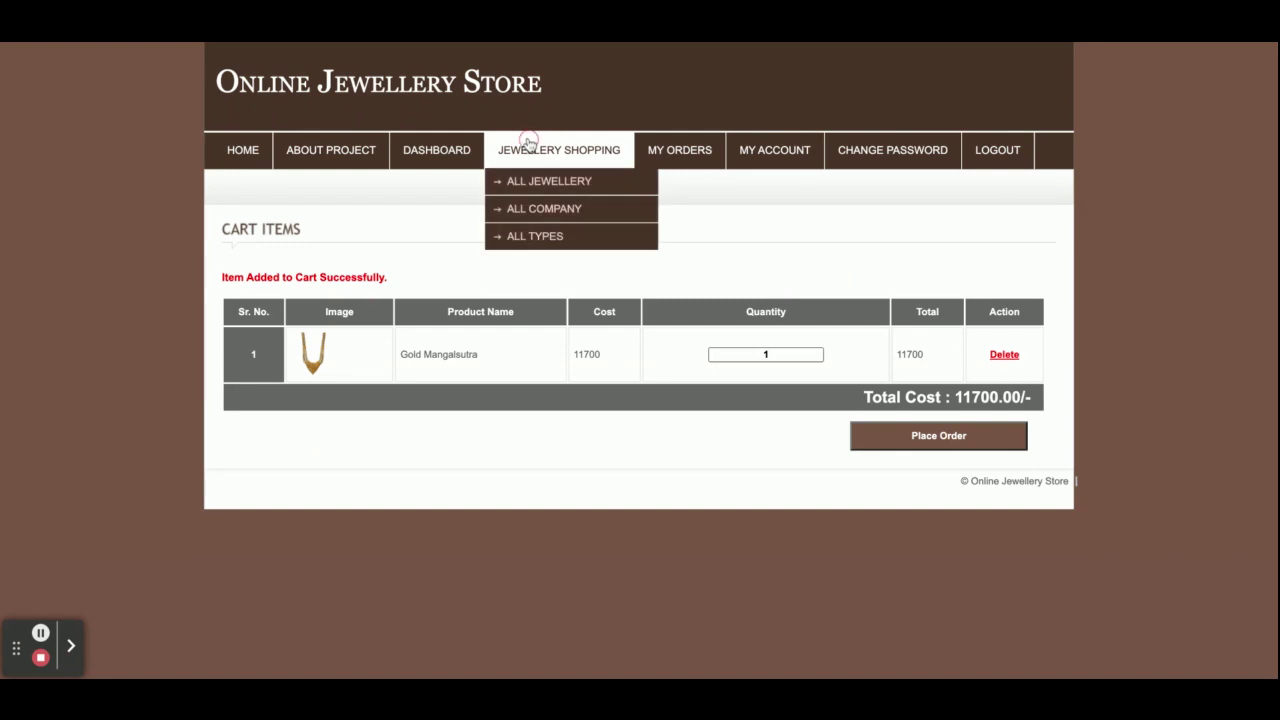
click(537, 188)
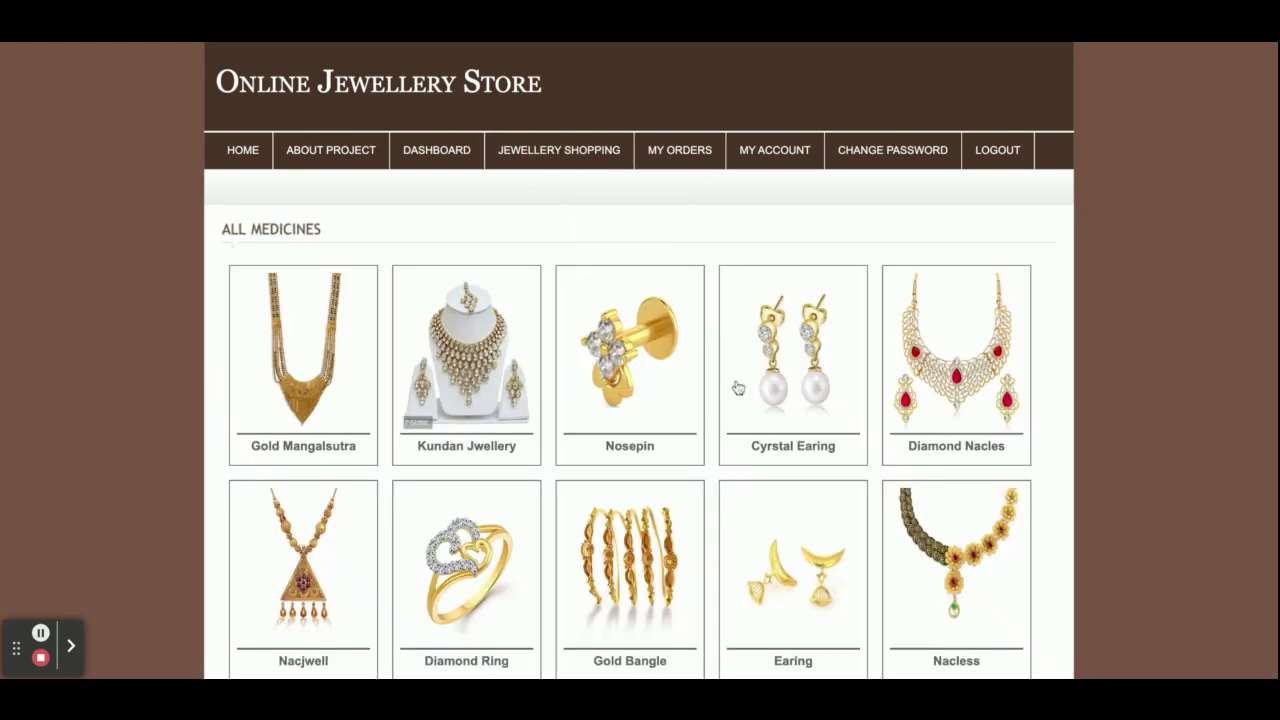
click(800, 385)
click(791, 492)
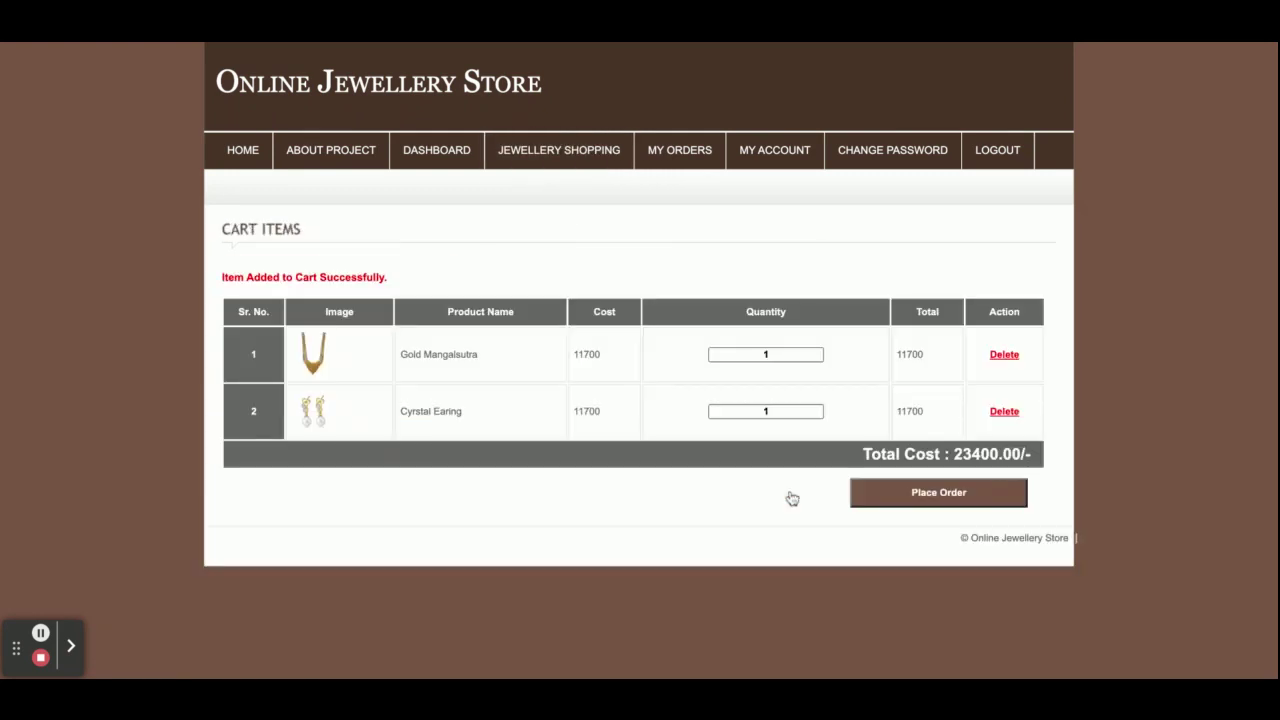
mouse_move(559, 150)
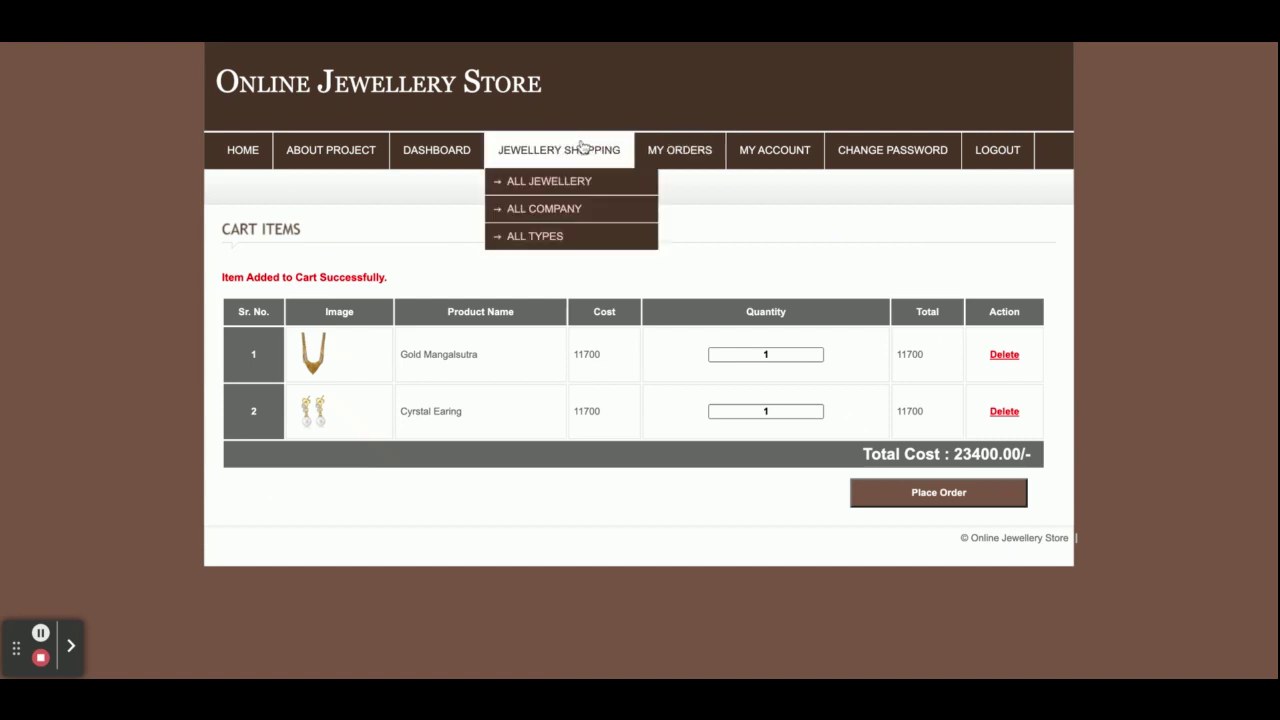
Add the Earing via the Earing type listing, then delete Gold Mangalsutra from the cart
click(575, 237)
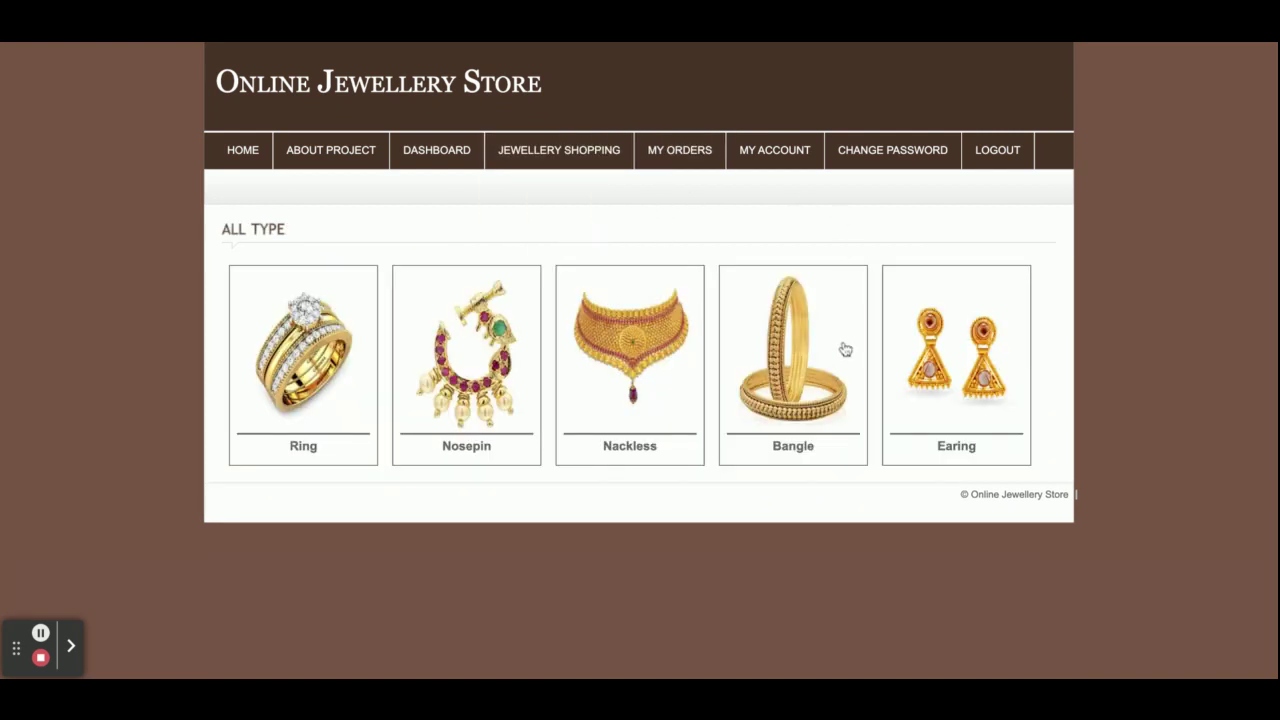
click(956, 355)
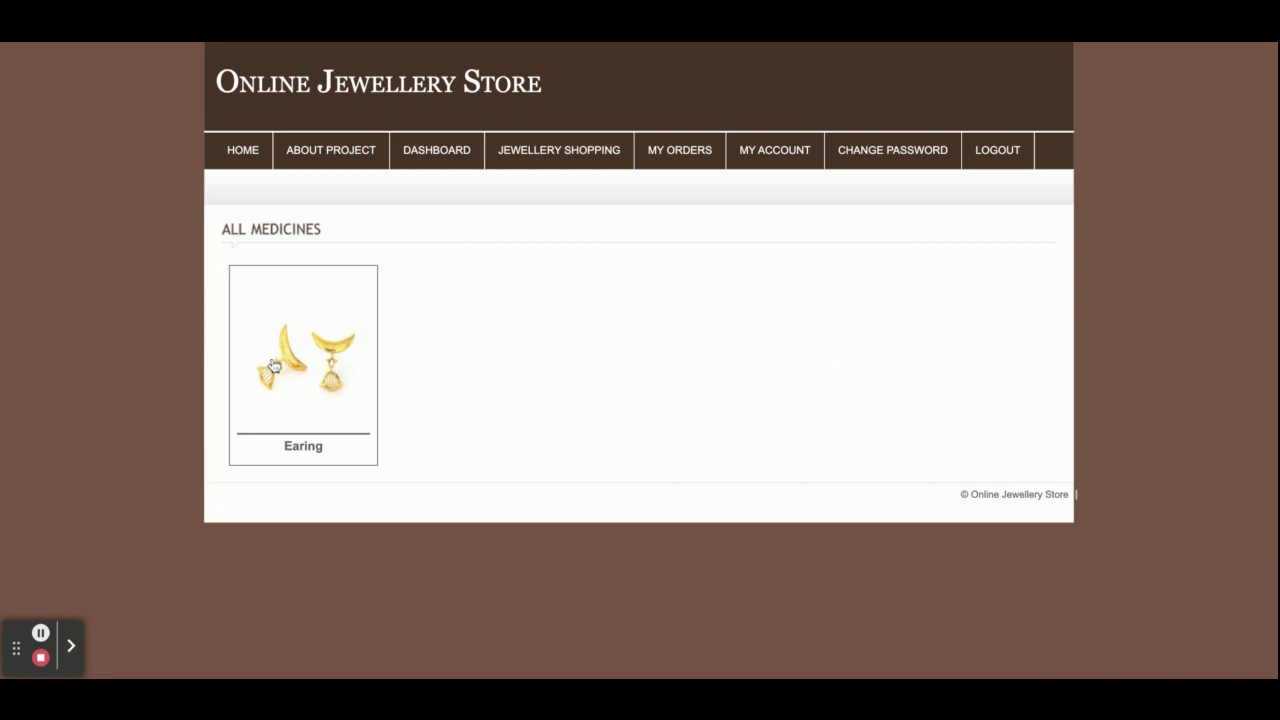
click(285, 372)
click(786, 488)
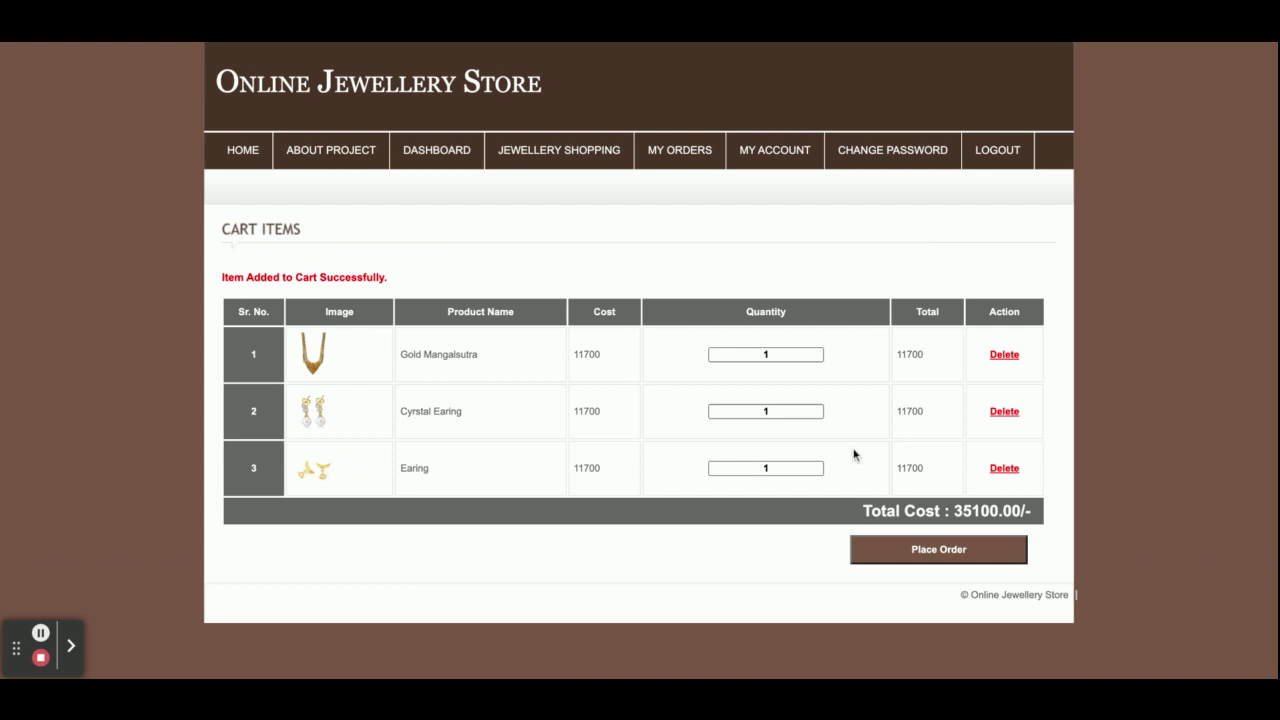
click(1002, 355)
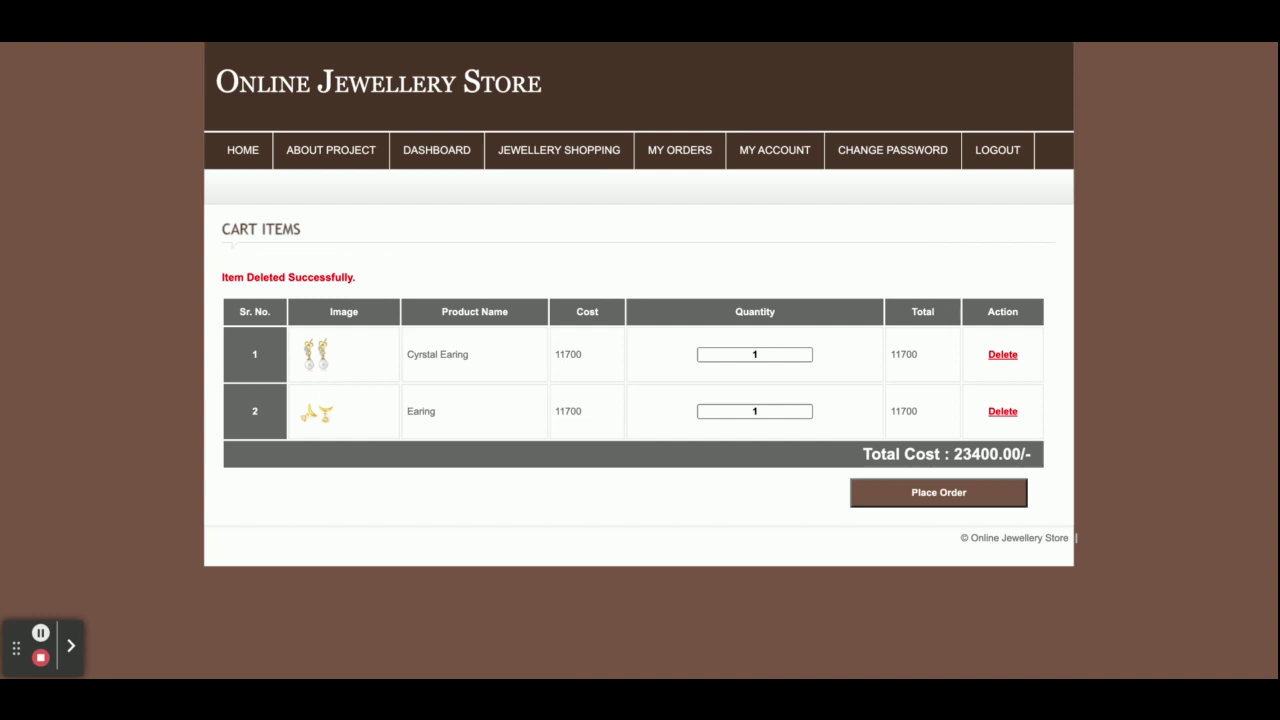
Place the order and enter the card number with Visa Card as the card type
click(937, 492)
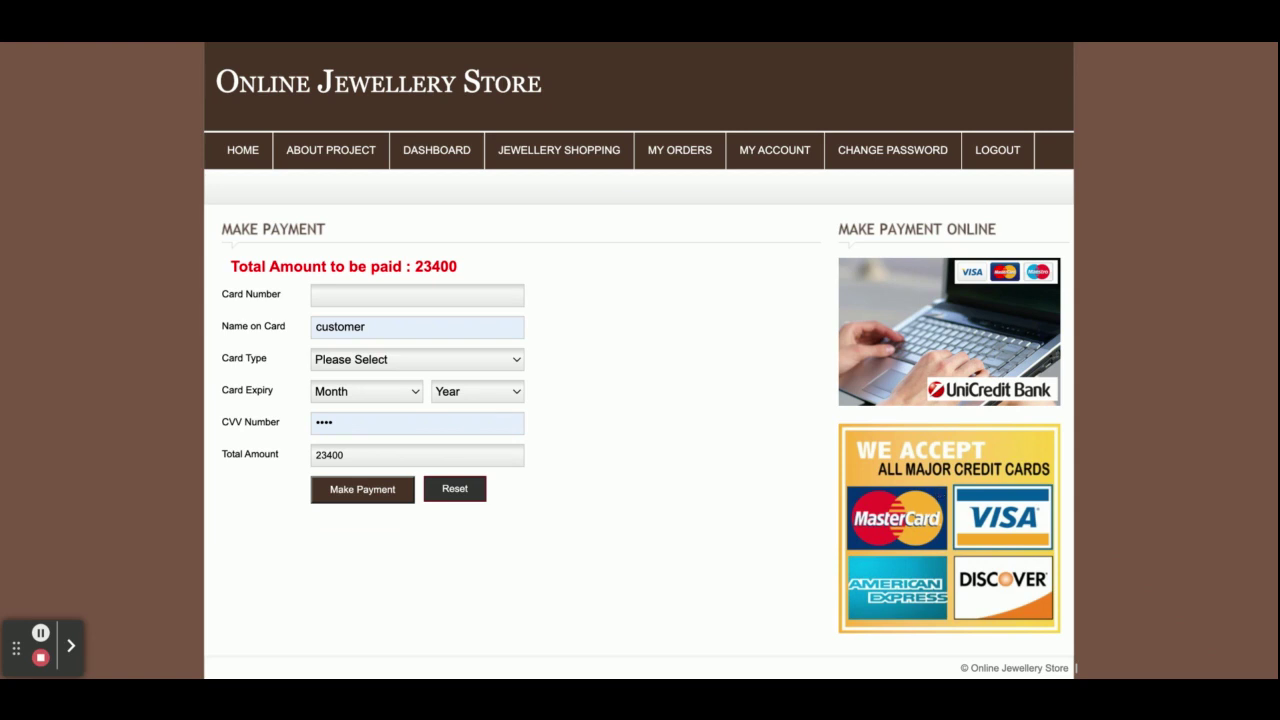
click(414, 297)
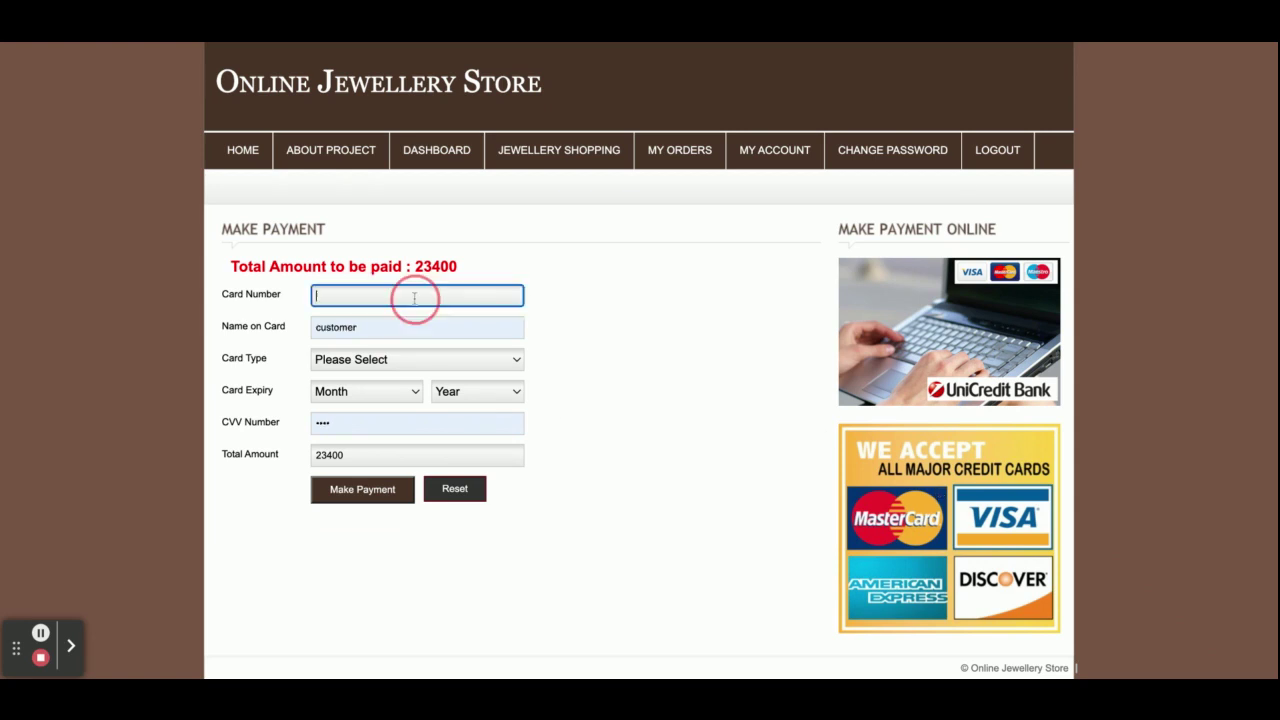
text(983745893475)
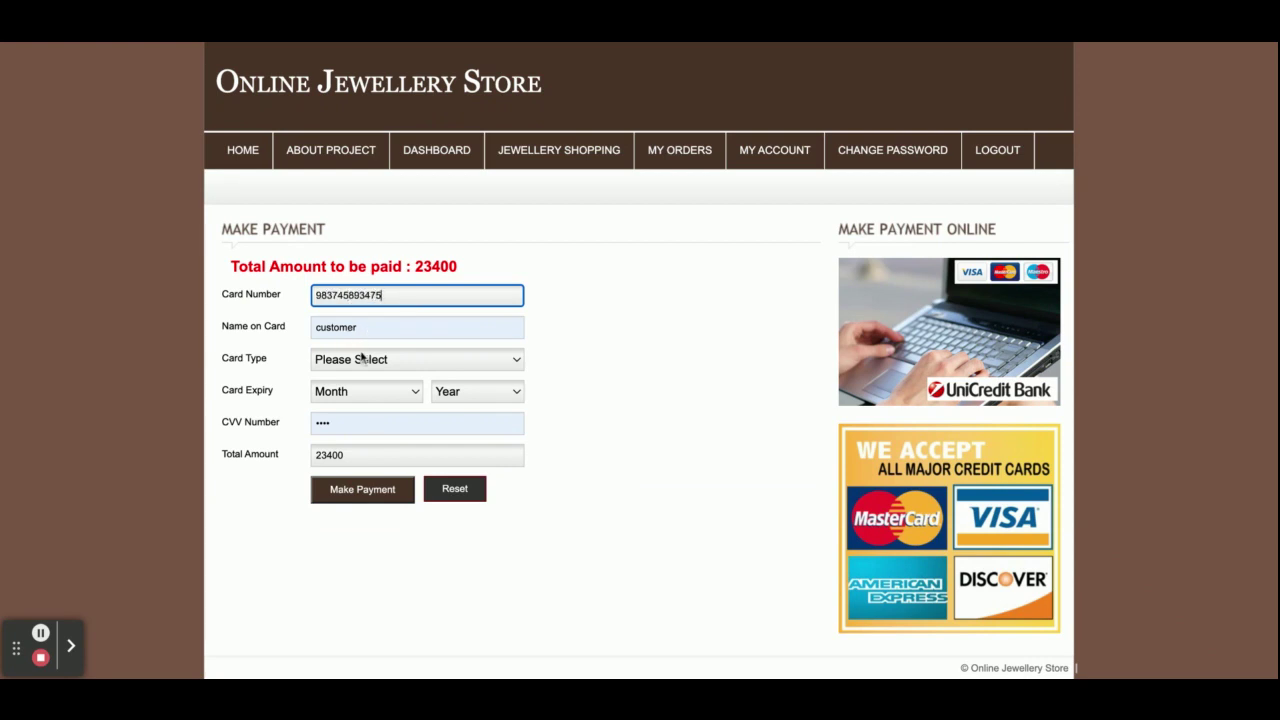
click(362, 363)
click(373, 408)
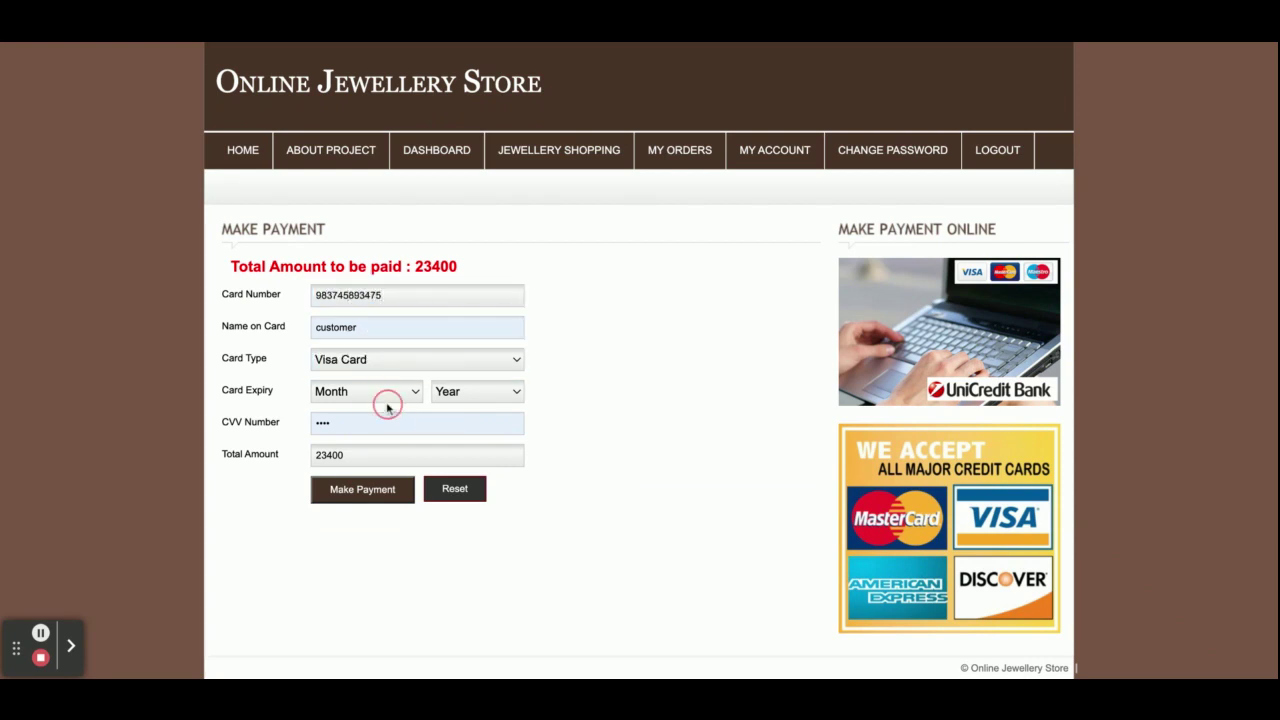
Set the card expiry to March 2020 and pay the 23400 total
click(365, 391)
click(365, 460)
click(514, 391)
click(495, 491)
double_click(328, 458)
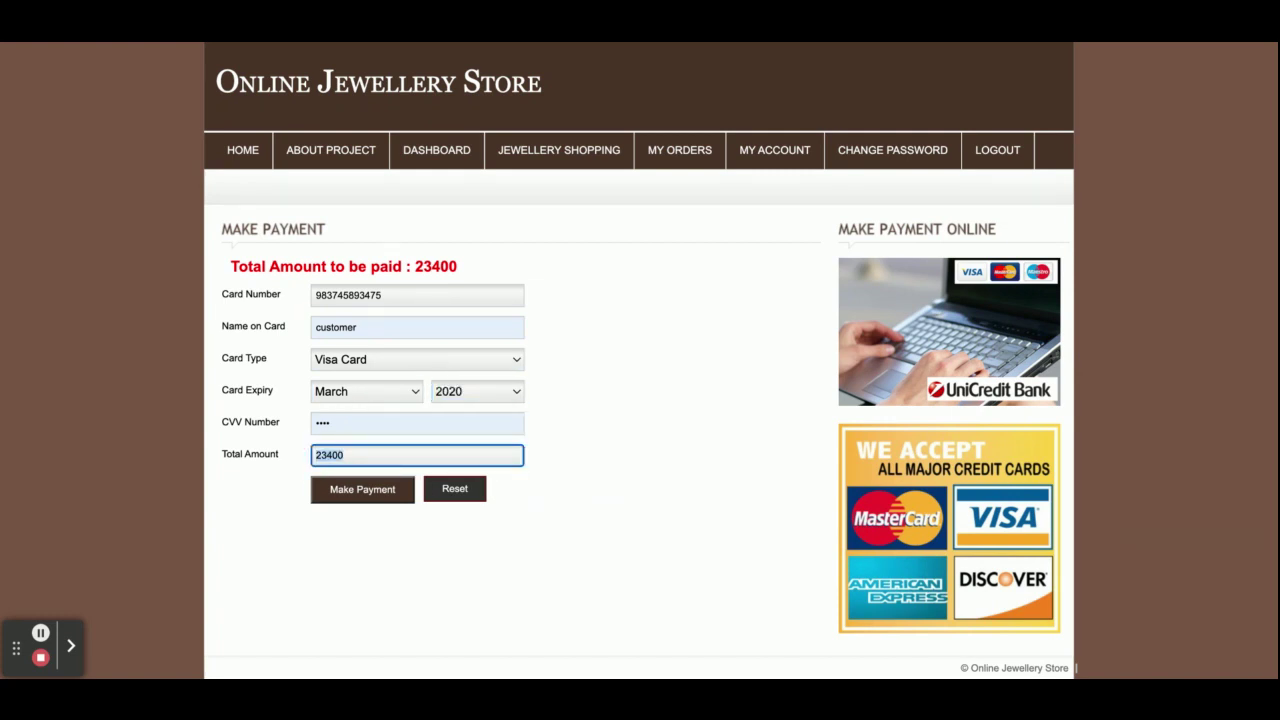
click(342, 492)
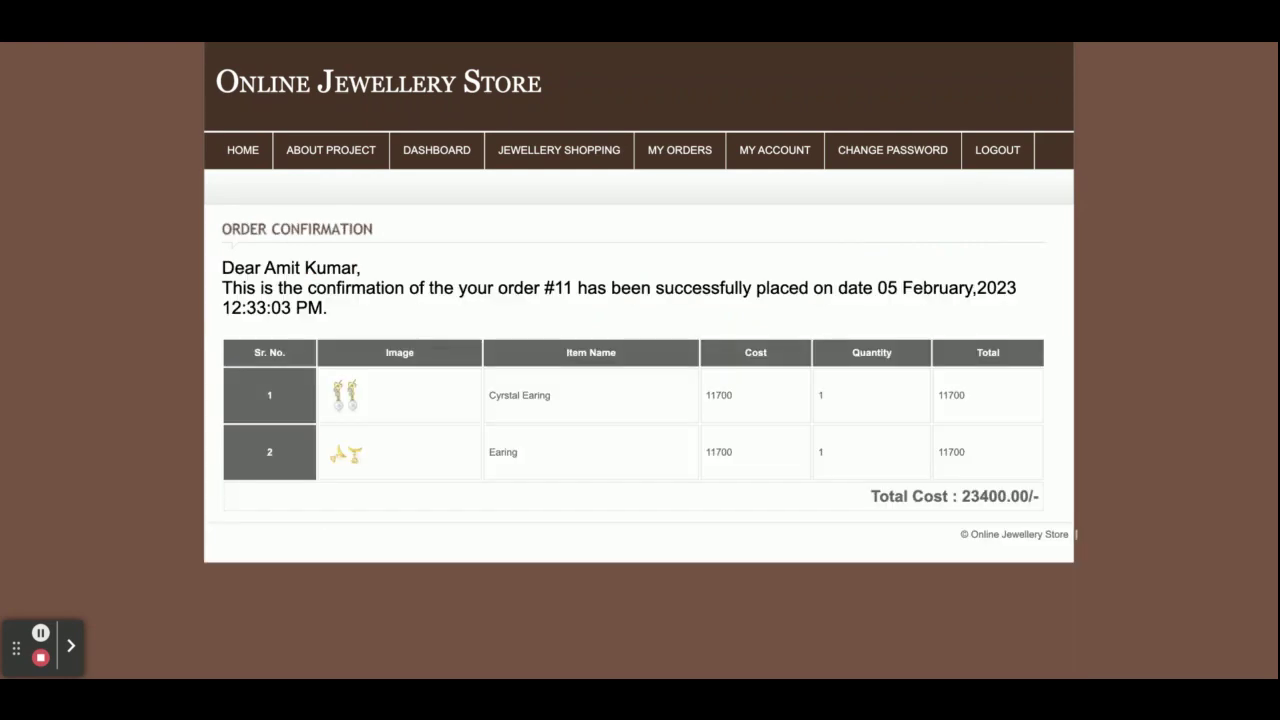
double_click(560, 288)
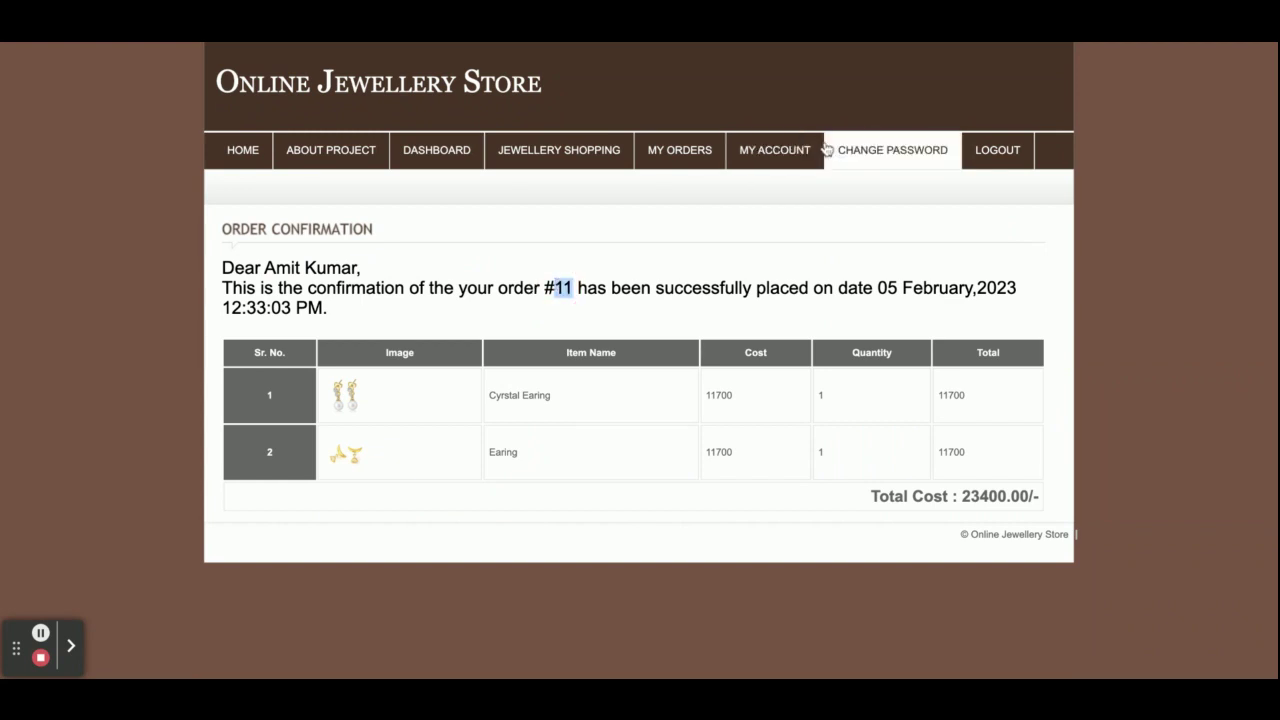
click(709, 155)
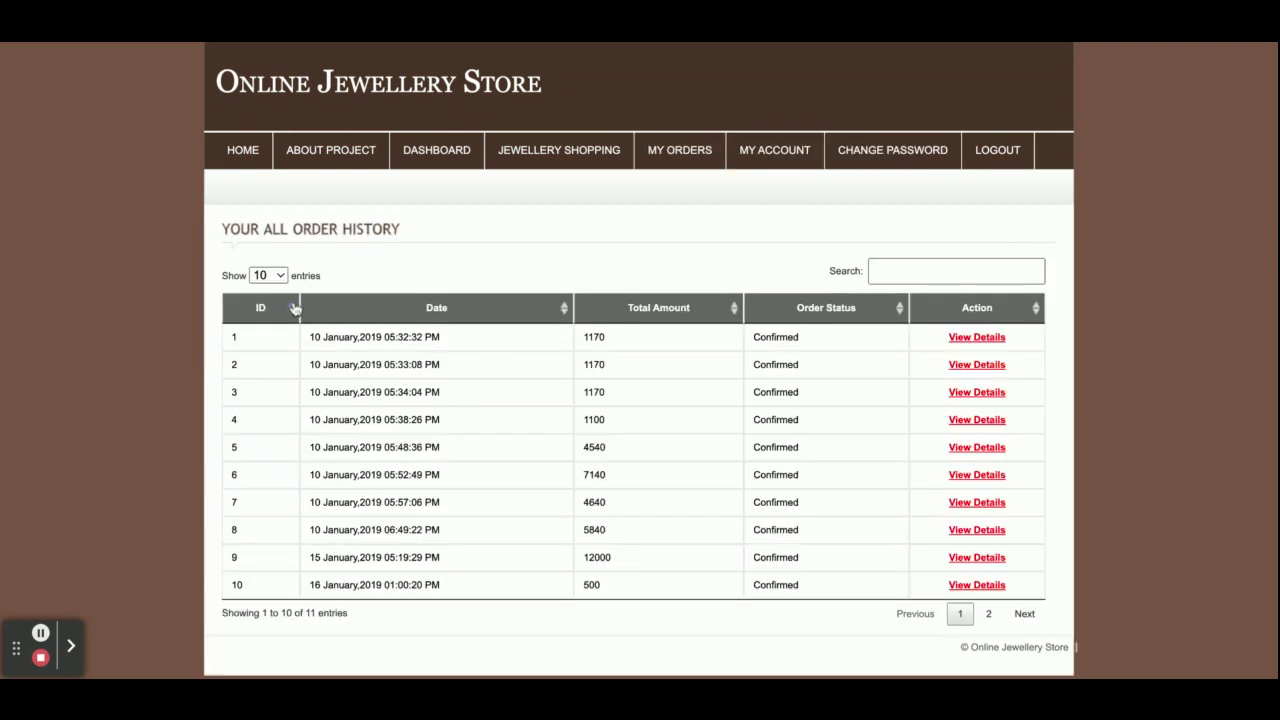
click(988, 613)
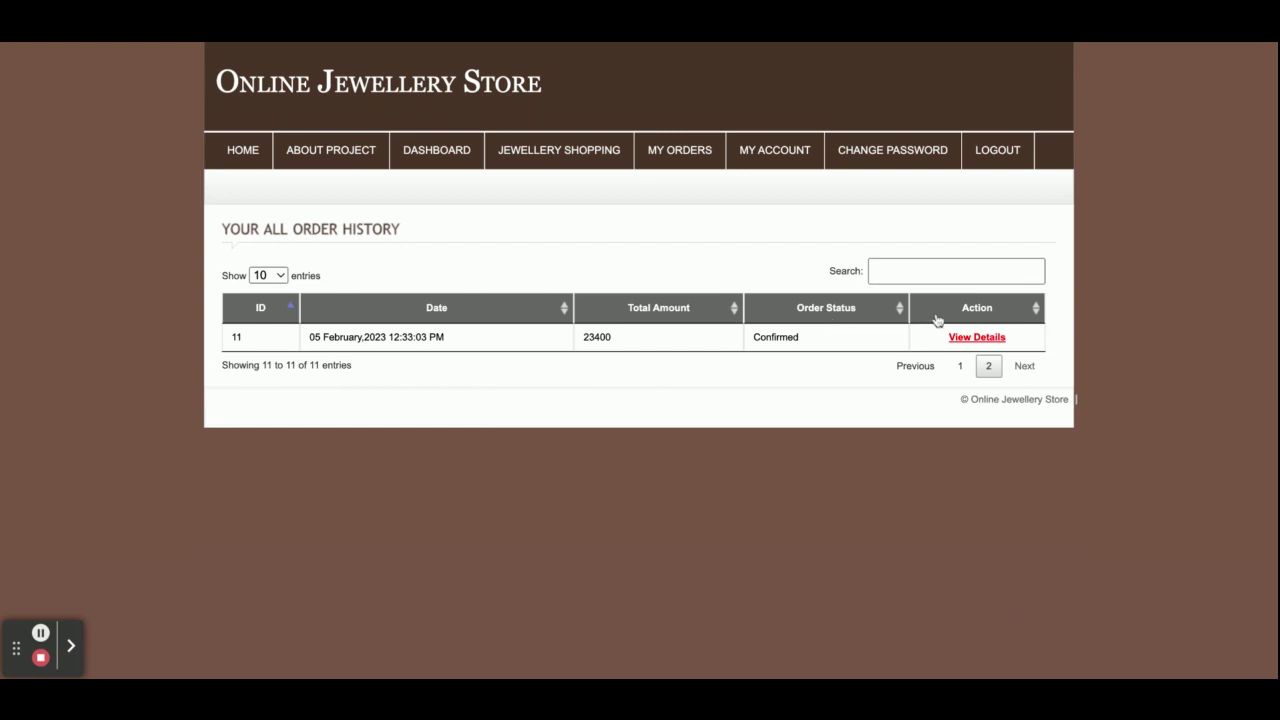
click(975, 338)
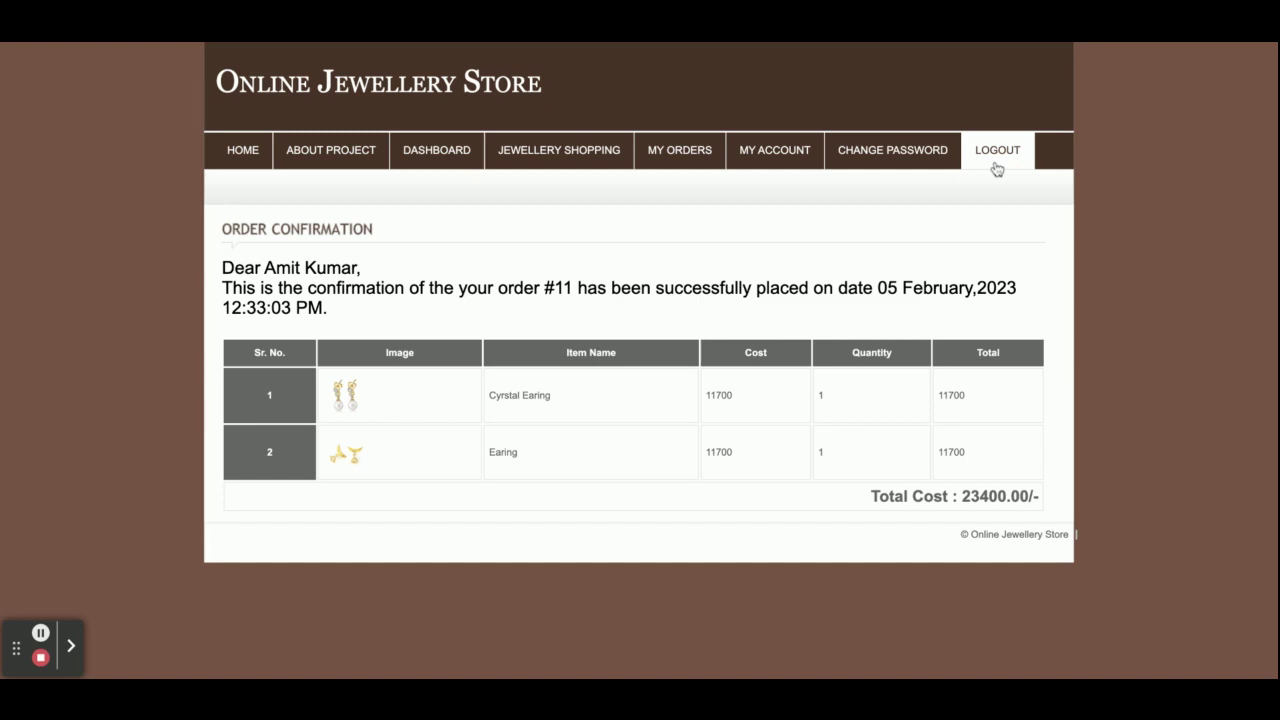
Log out, log back in, log out again, and return to the public home page
click(996, 169)
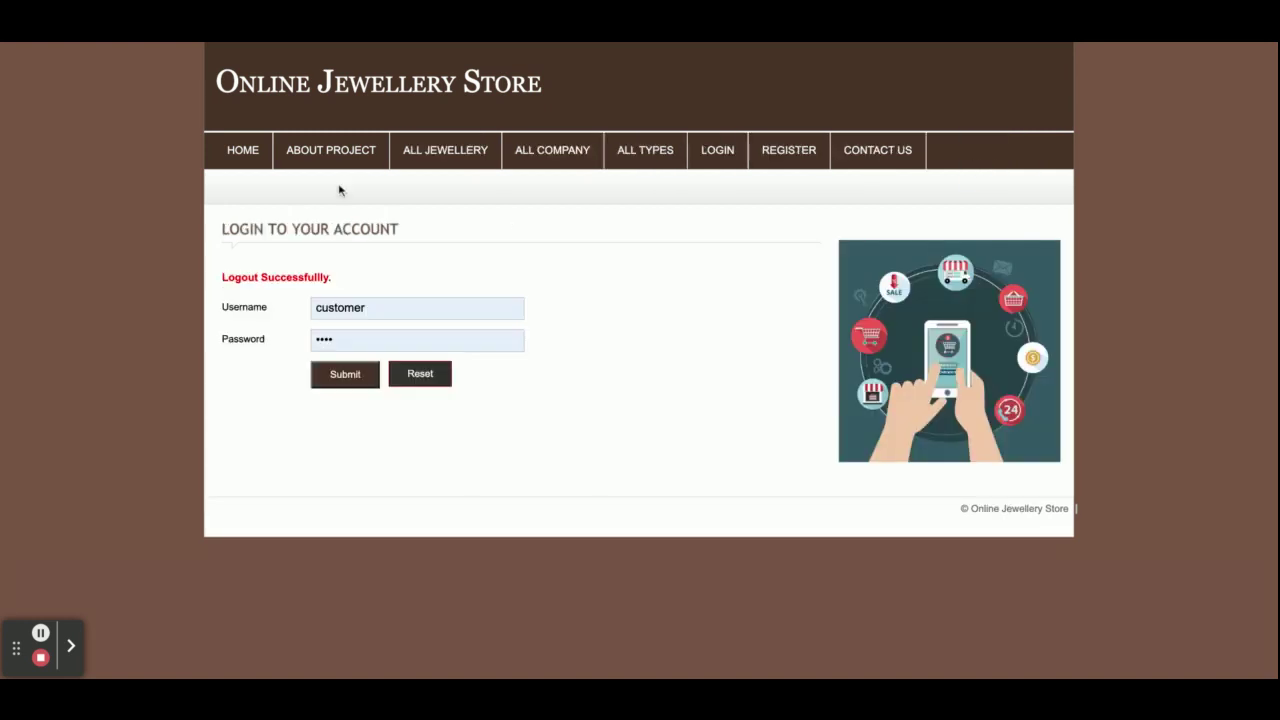
click(350, 378)
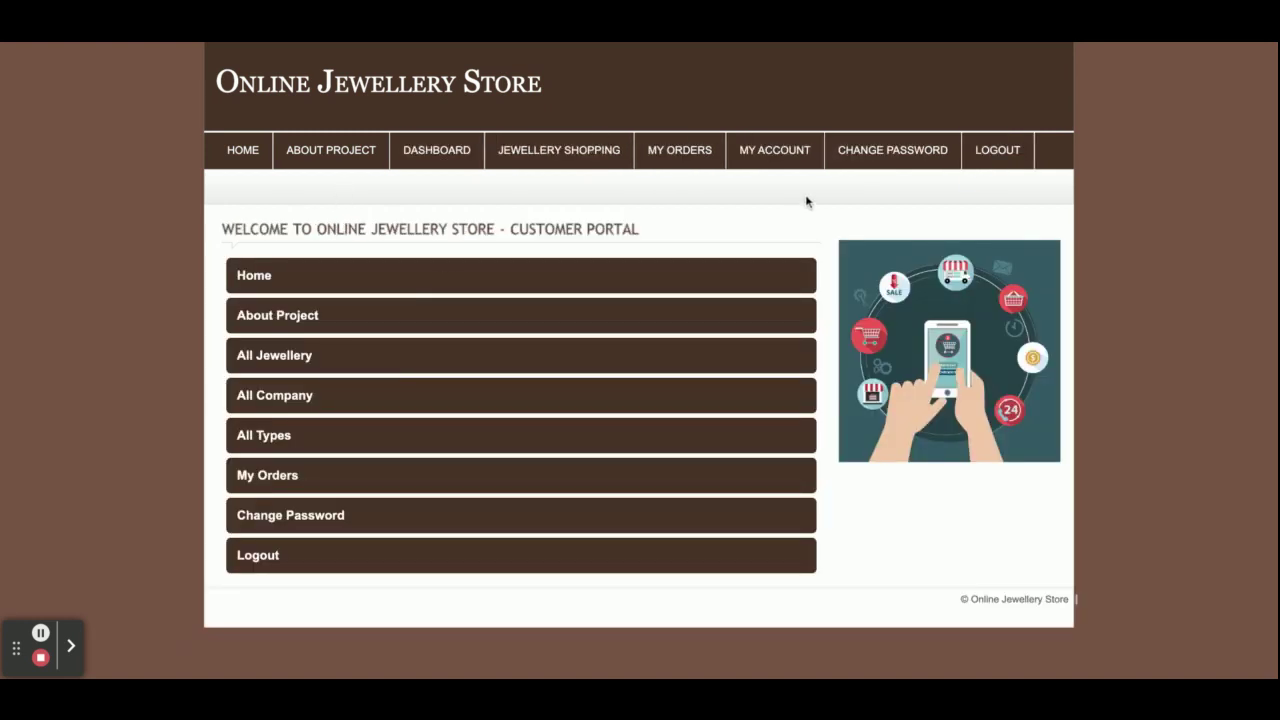
click(1005, 160)
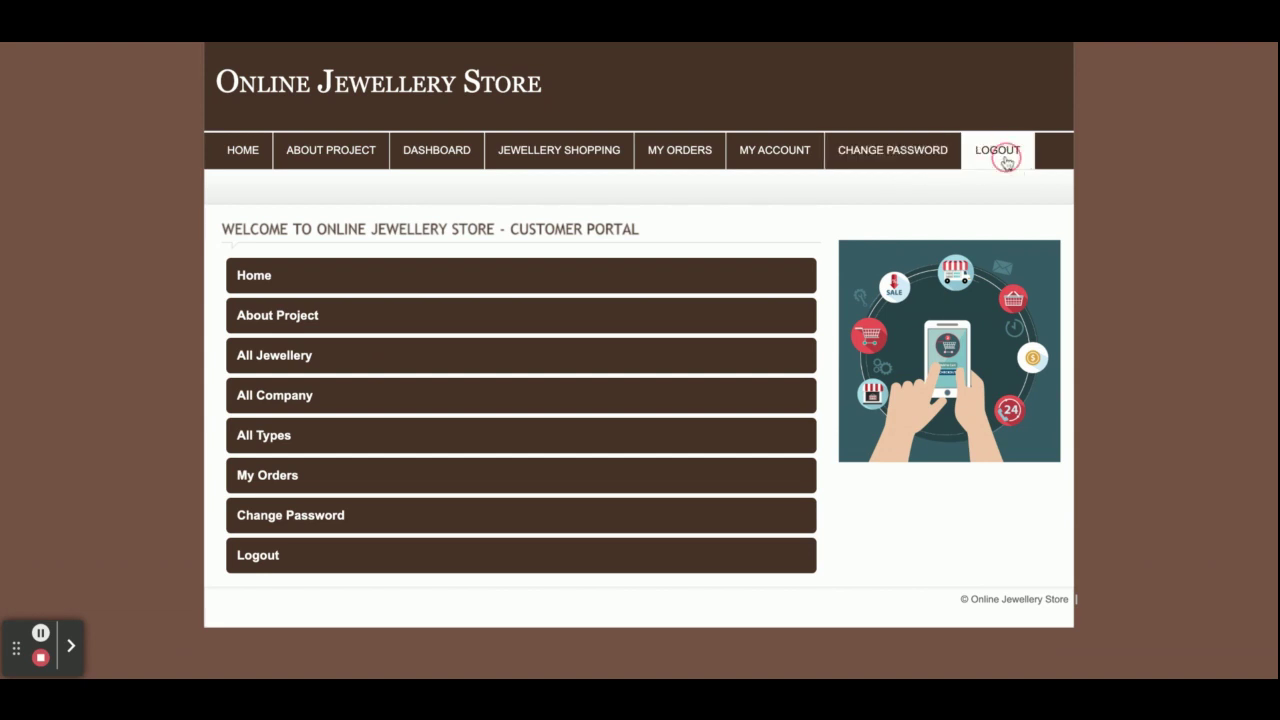
click(245, 162)
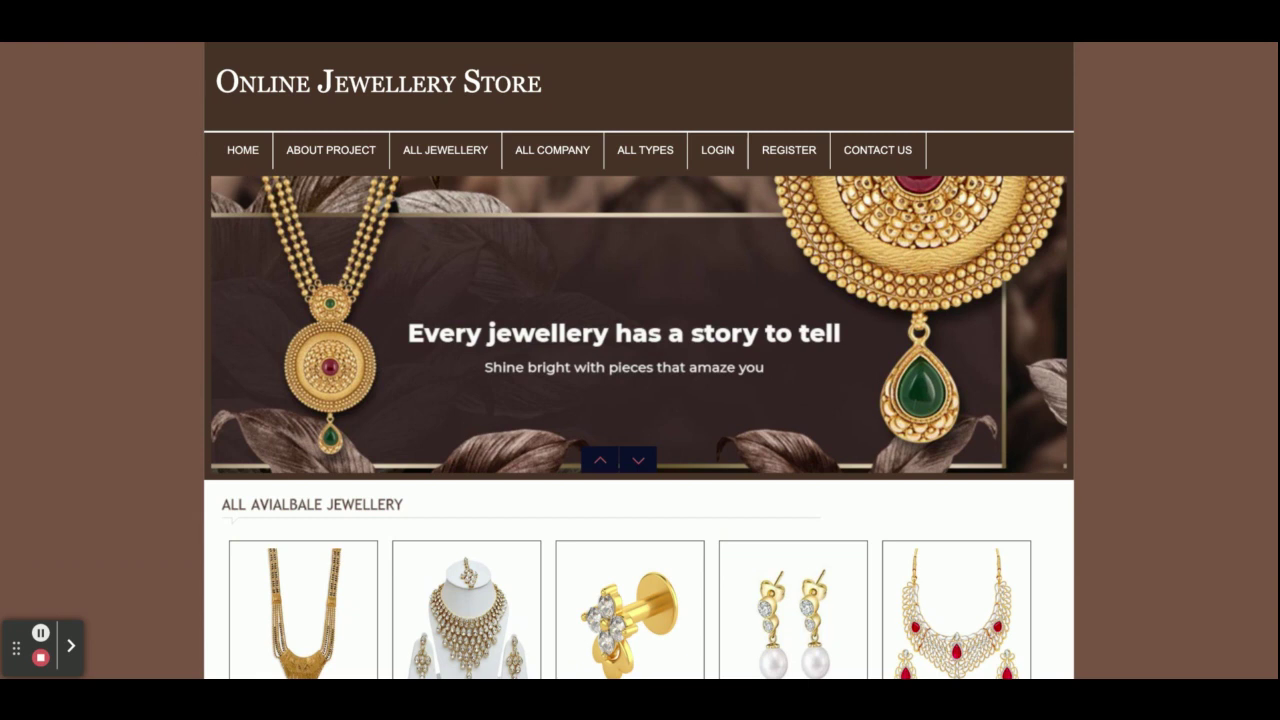